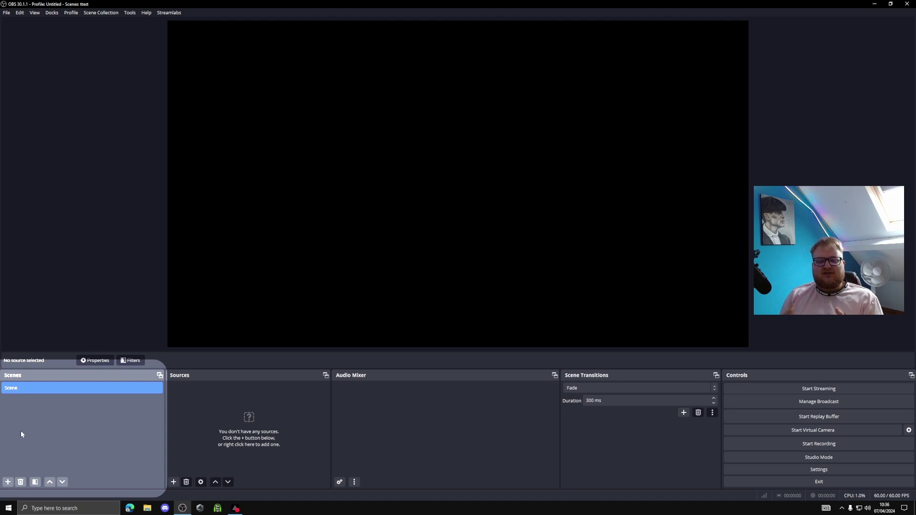
Step: Add a second scene with the default name Scene 2 and select the first scene again
left_click(7, 482)
left_click(439, 263)
double_click(55, 388)
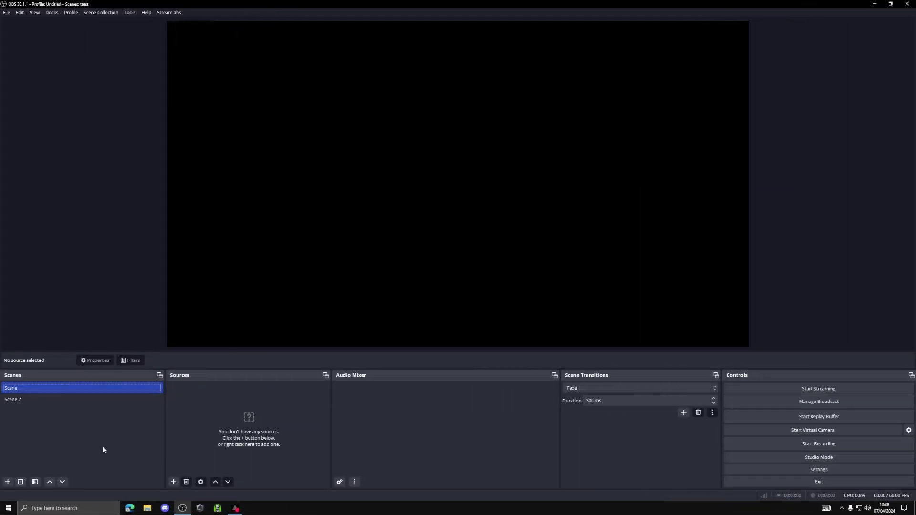
Step: Switch to Scene 2 to view its sources and return to the first scene
left_click(192, 420)
left_click(14, 398, "ctrl")
left_click(14, 398, "ctrl")
left_click(23, 401)
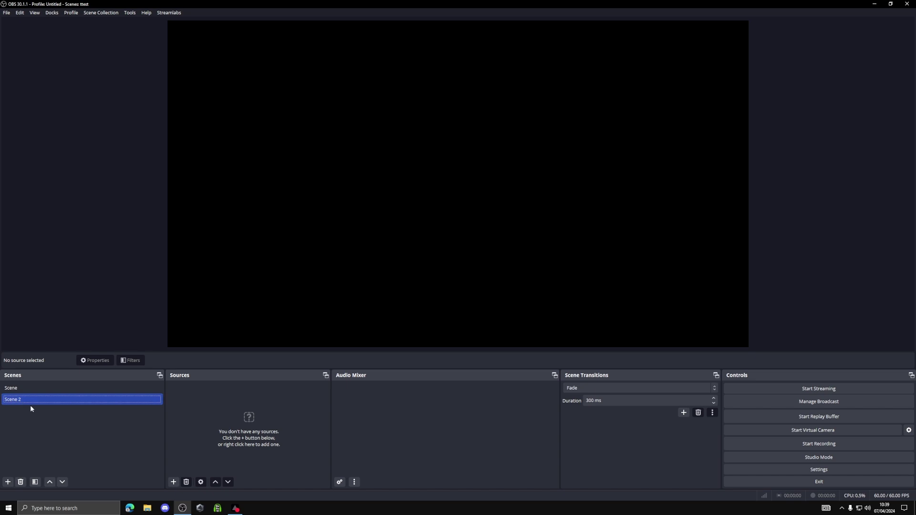
left_click(31, 389)
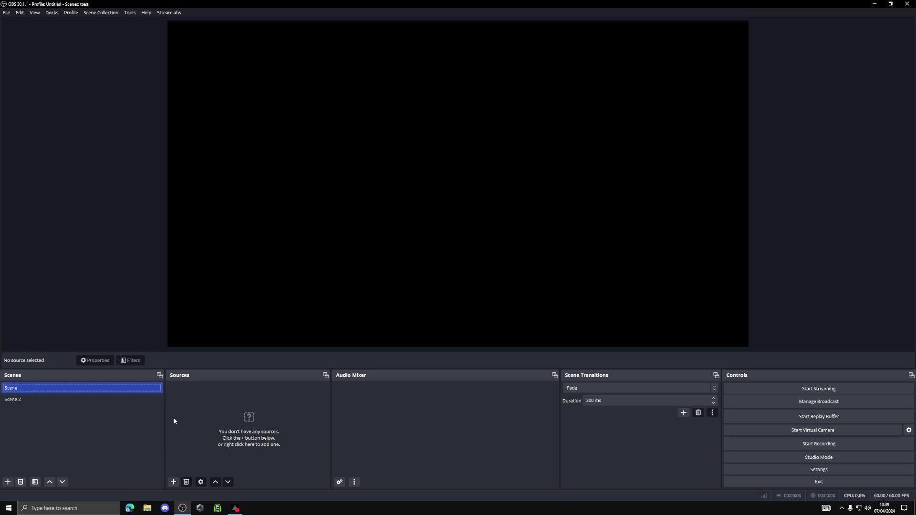
Step: Add an Audio Input Capture source named "mic" to the first scene
left_click(173, 482)
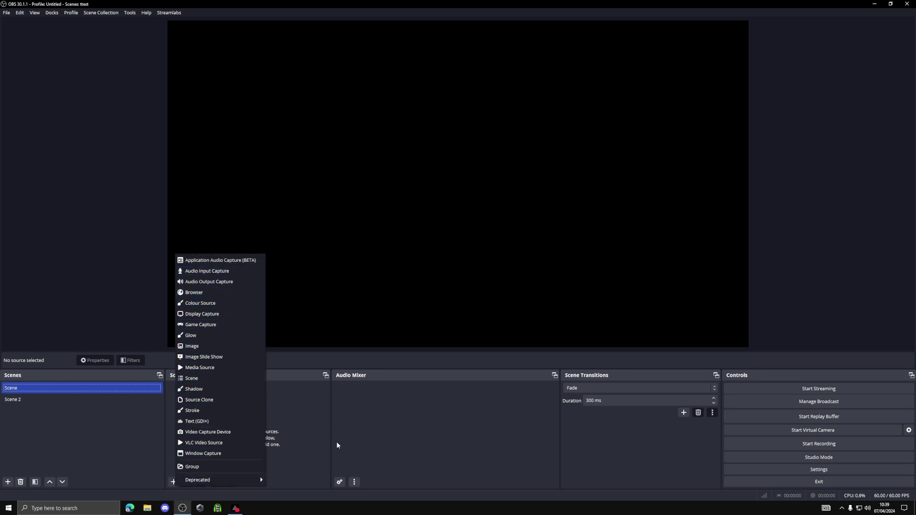
left_click(295, 456)
left_click(173, 482)
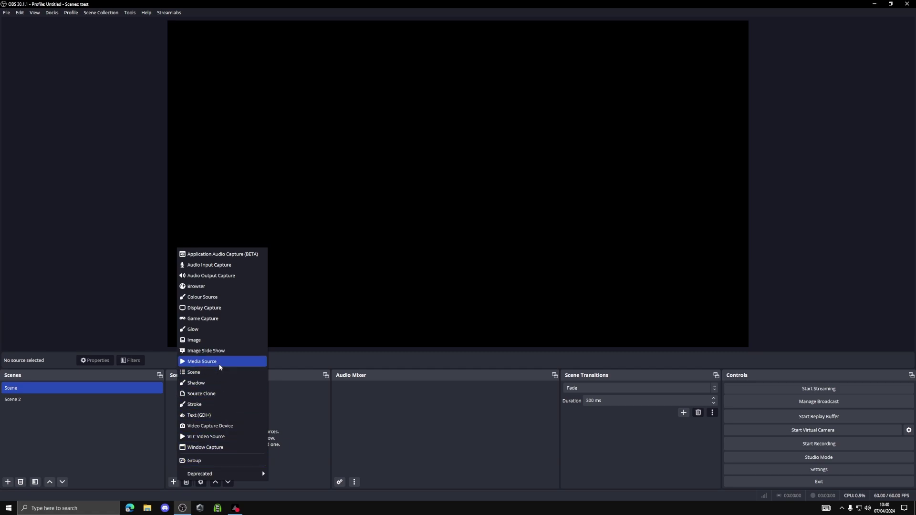
left_click(236, 265)
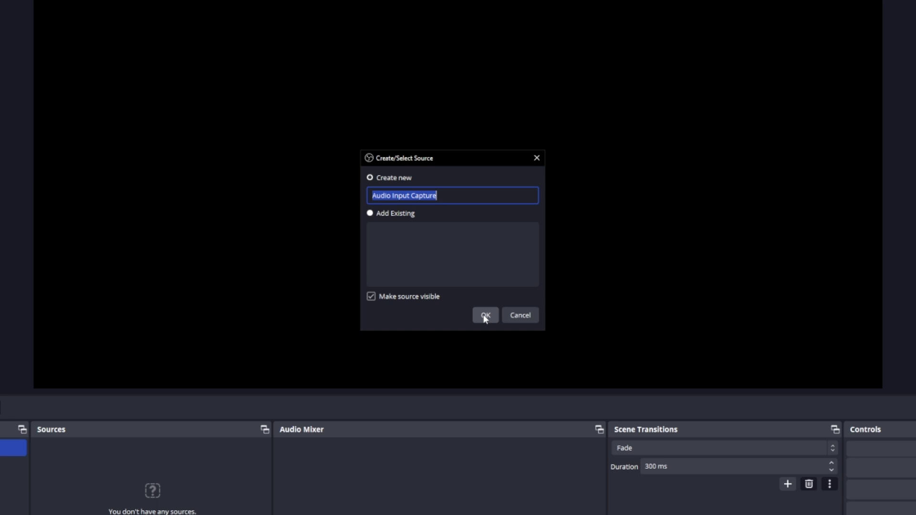
type("mic")
left_click(484, 315)
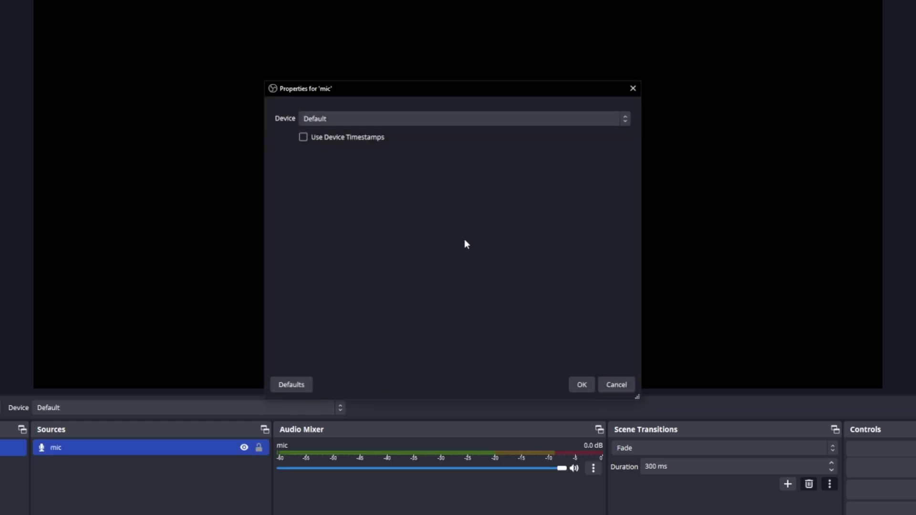
Step: Set the mic source's device to Microphone (Yeti Stereo Microphone), keeping its volume at full level
left_click(356, 122)
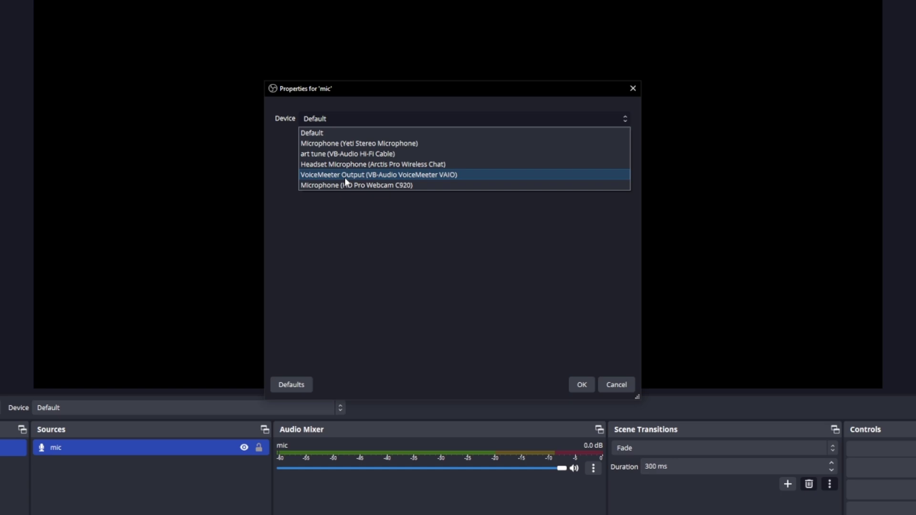
left_click(373, 147)
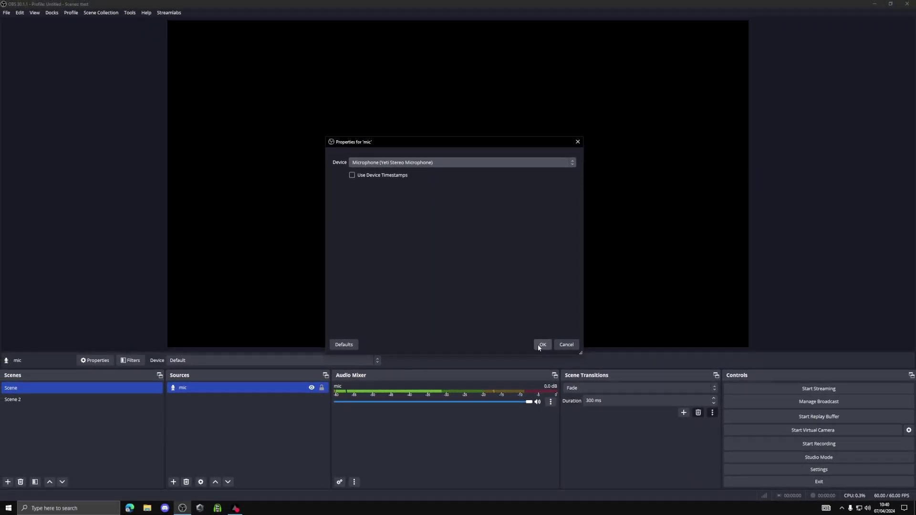
left_click(581, 384)
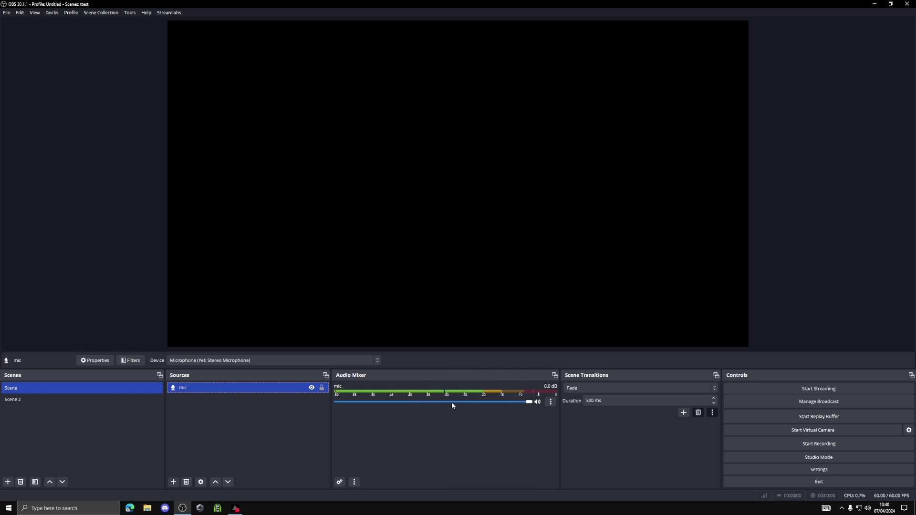
mouse_move(528, 401)
left_mouse_down()
mouse_move(366, 407)
mouse_move(534, 403)
left_mouse_up()
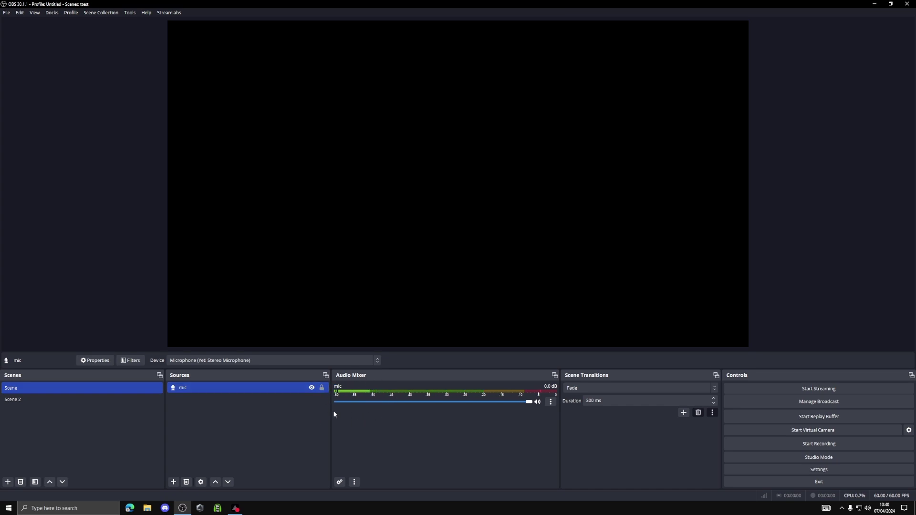
Step: Add a Noise Suppression audio filter with its default name to the mic source
right_click(259, 387)
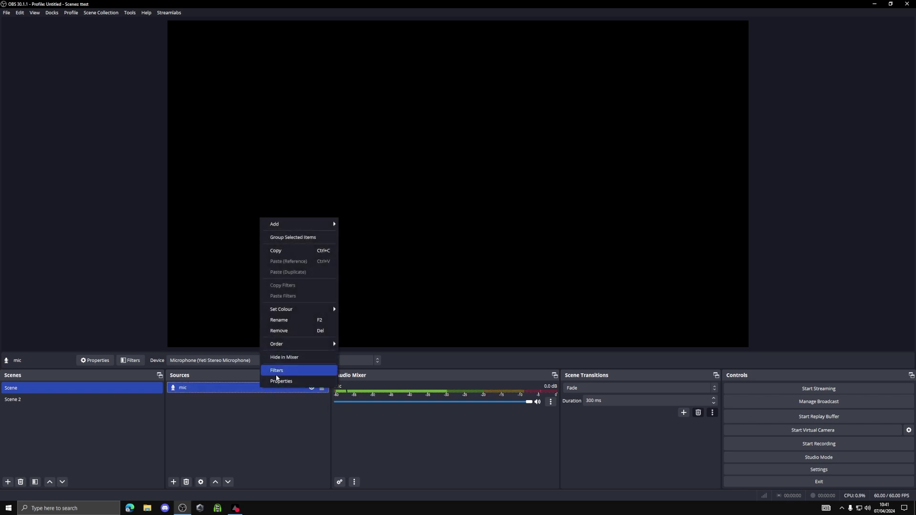
left_click(276, 372)
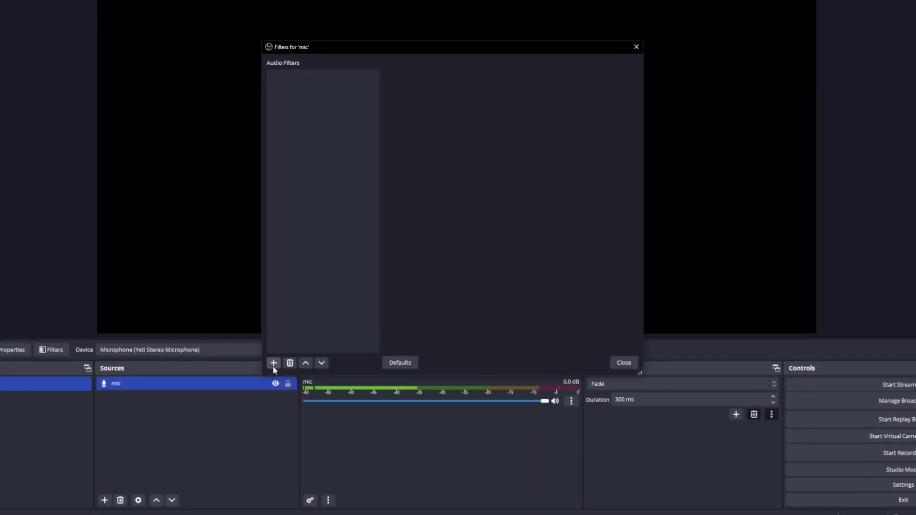
left_click(309, 370)
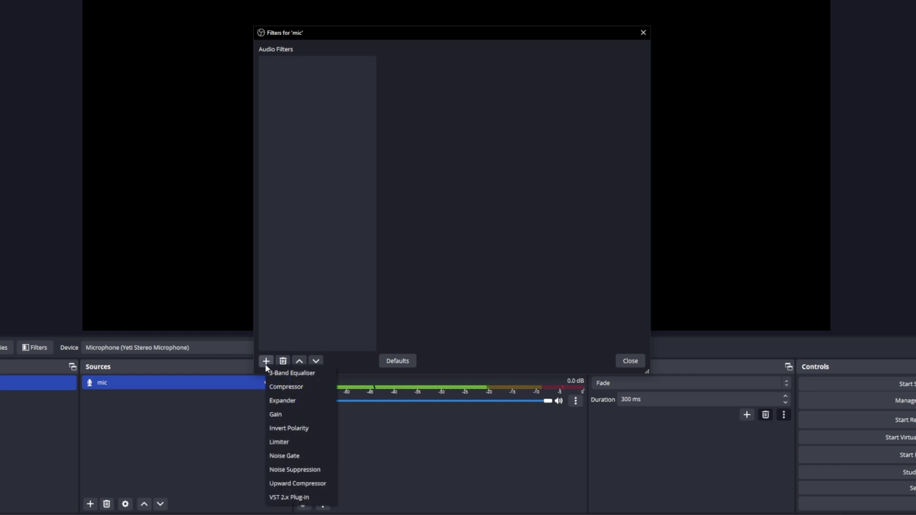
left_click(306, 473)
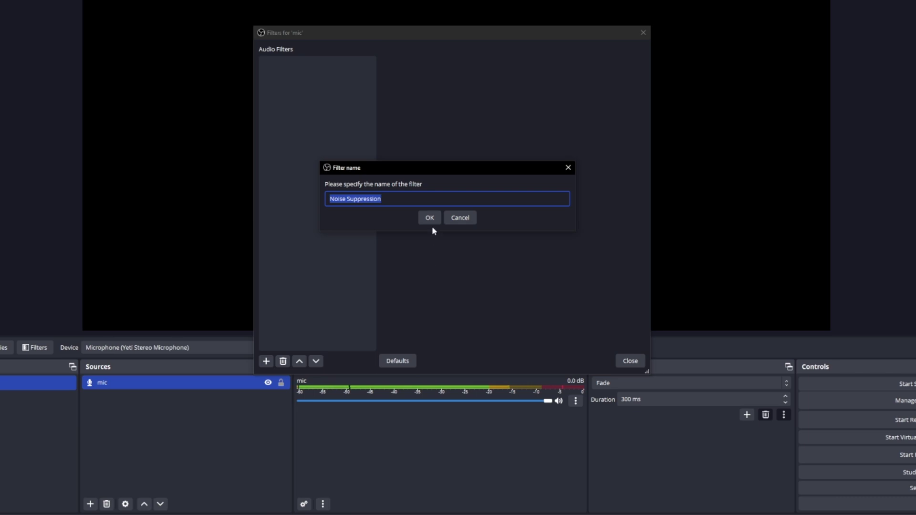
left_click(430, 220)
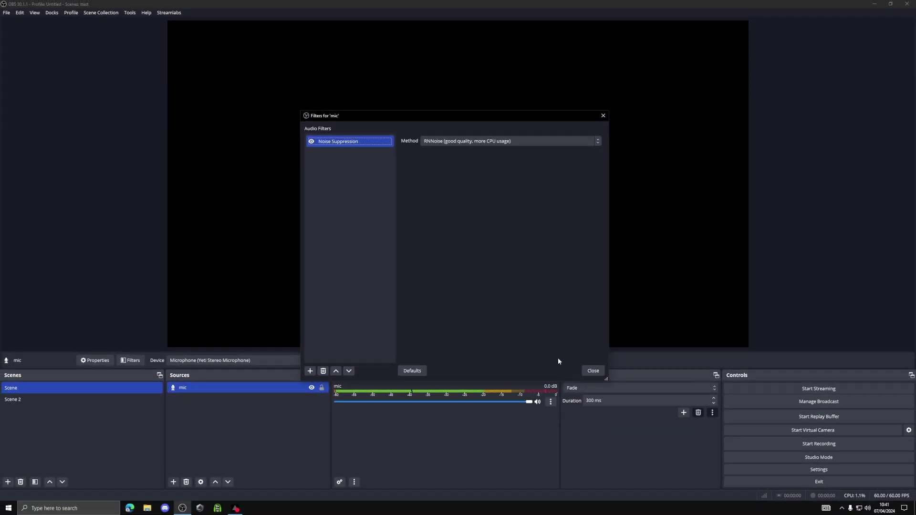
left_click(594, 371)
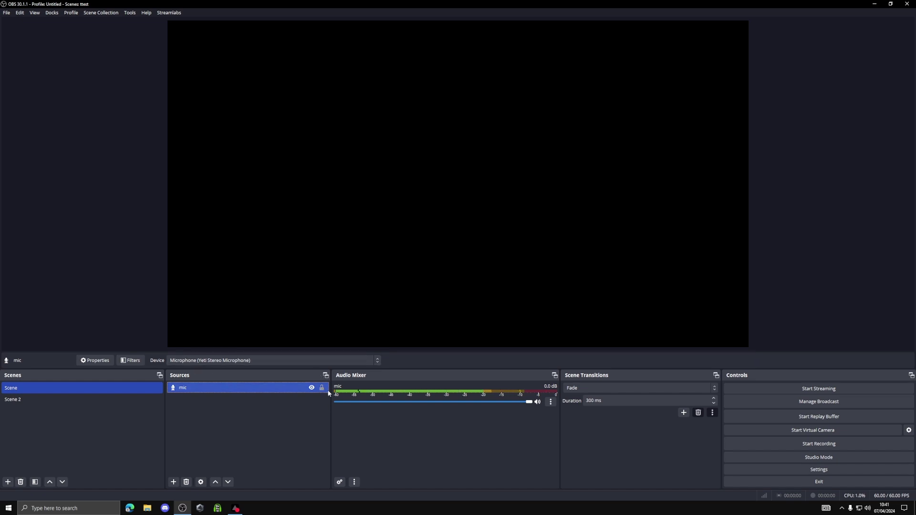
Step: Lock the mic source and toggle its visibility off and on, leaving it hidden
left_click(296, 411)
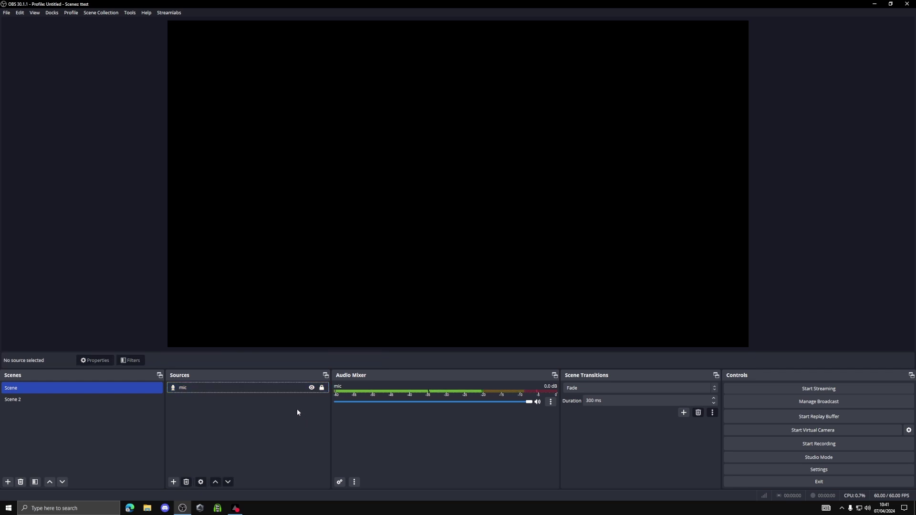
left_click(312, 388)
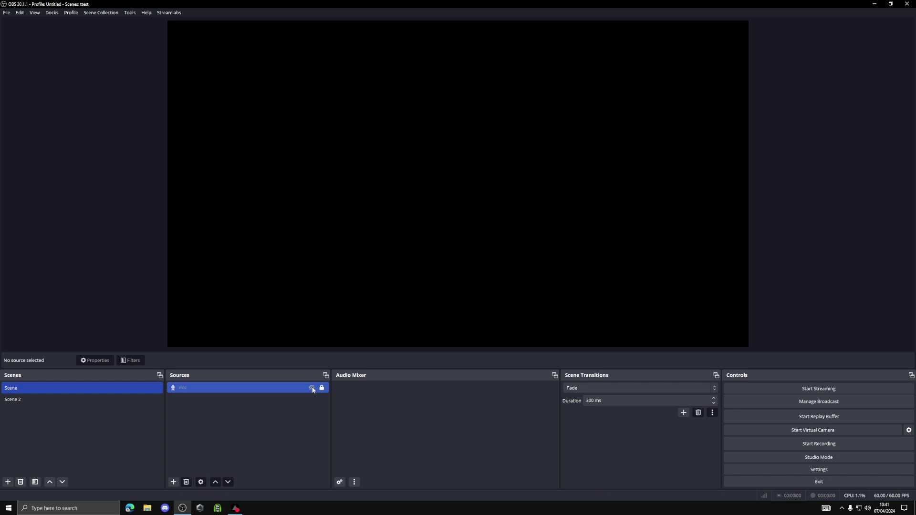
left_click(312, 388)
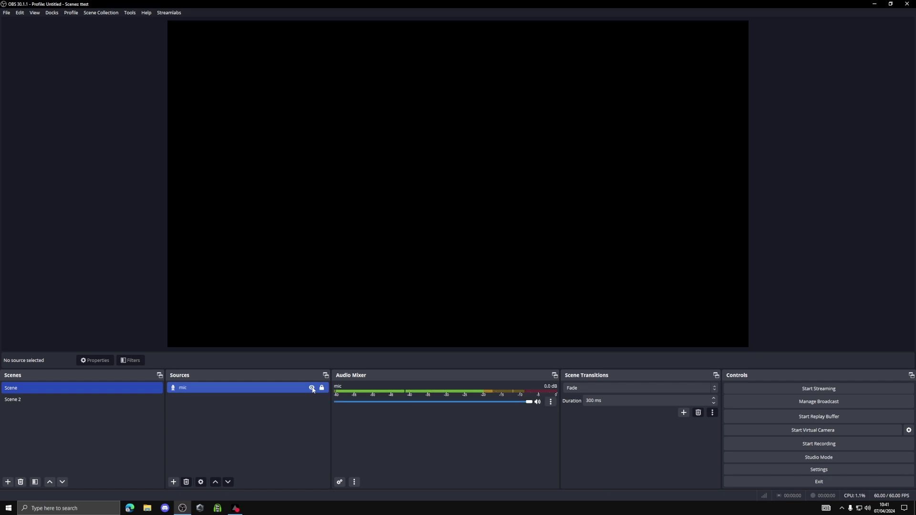
left_click(312, 388)
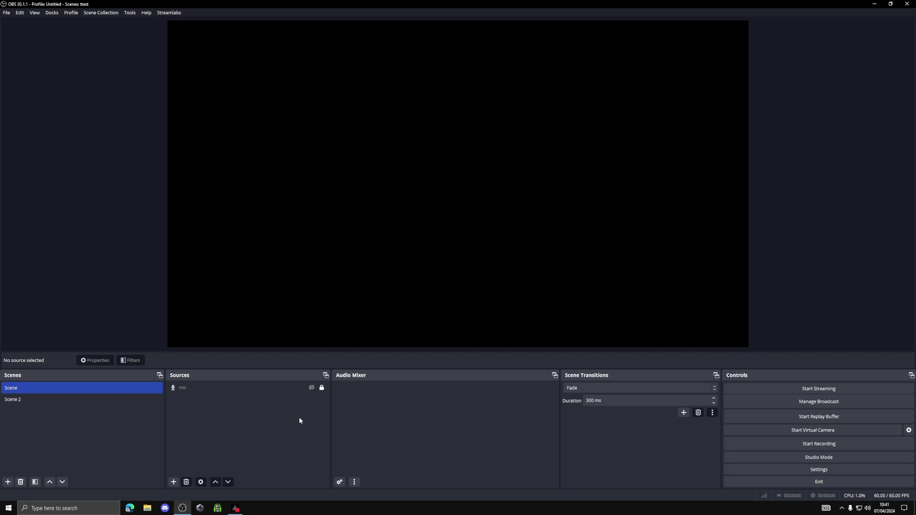
left_click(327, 391)
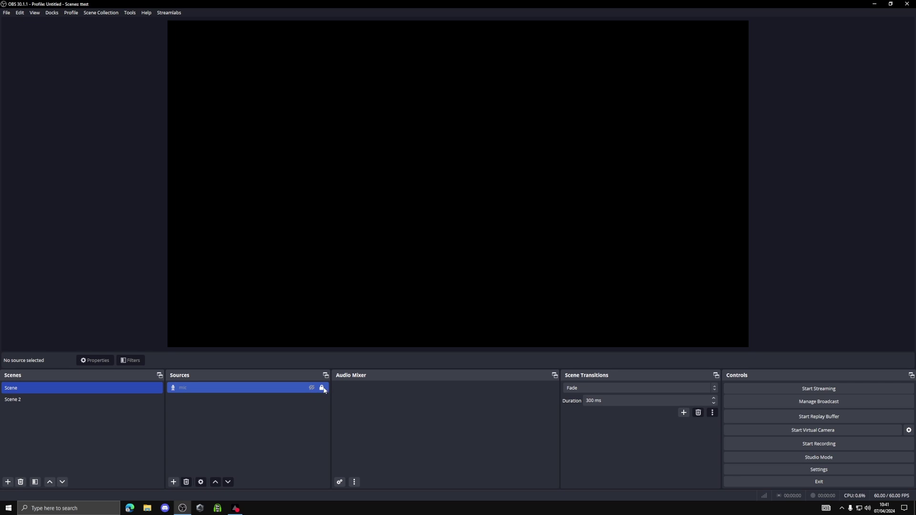
left_click(310, 389)
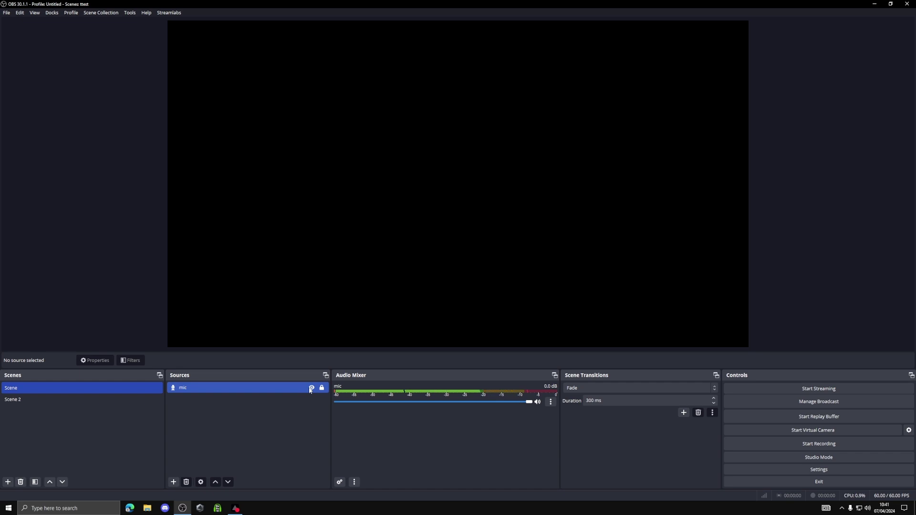
left_click(312, 390)
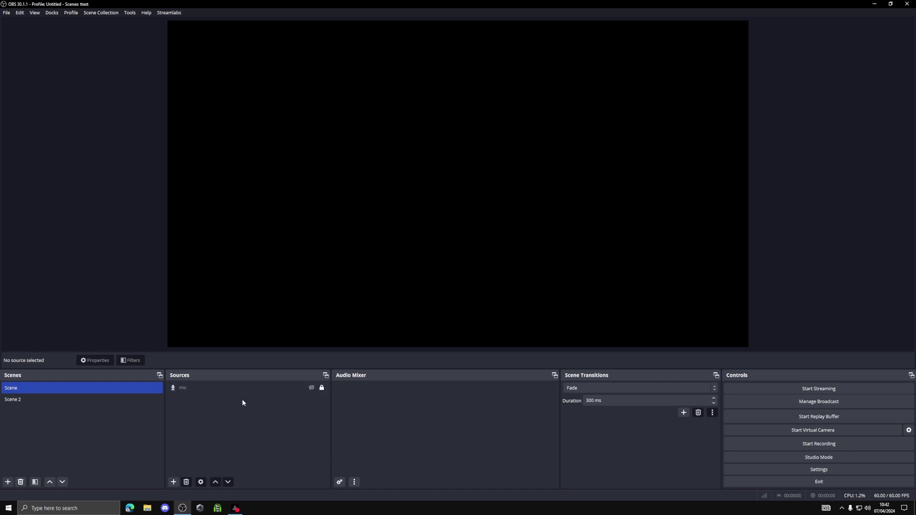
Step: Add another Audio Input Capture source with the default name, using VoiceMeeter Output (VB-Audio VoiceMeeter VAIO) as its device
left_click(172, 482)
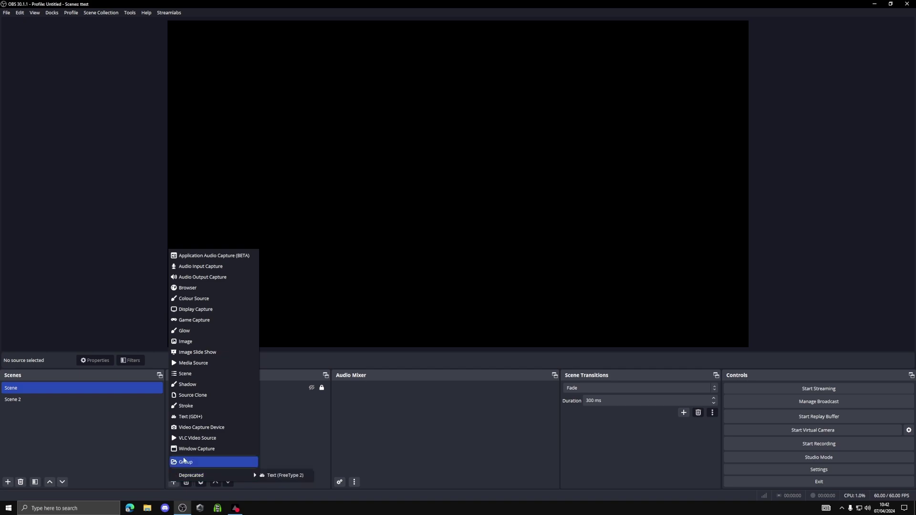
left_click(215, 273)
key("Return")
left_click(374, 141)
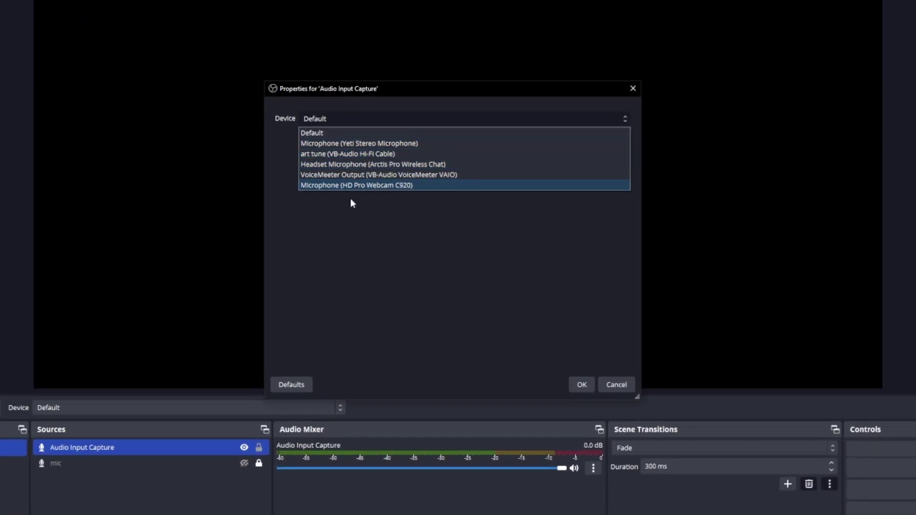
left_click(370, 175)
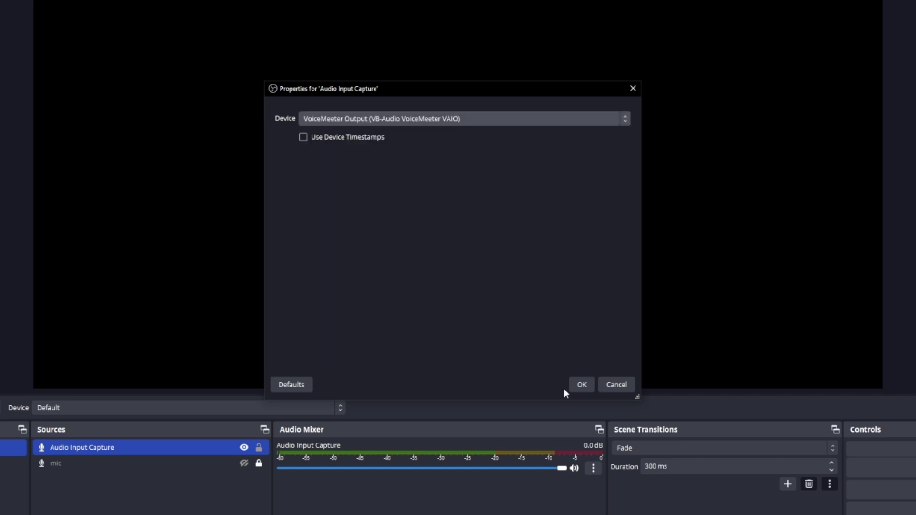
left_click(589, 382)
left_click(91, 514)
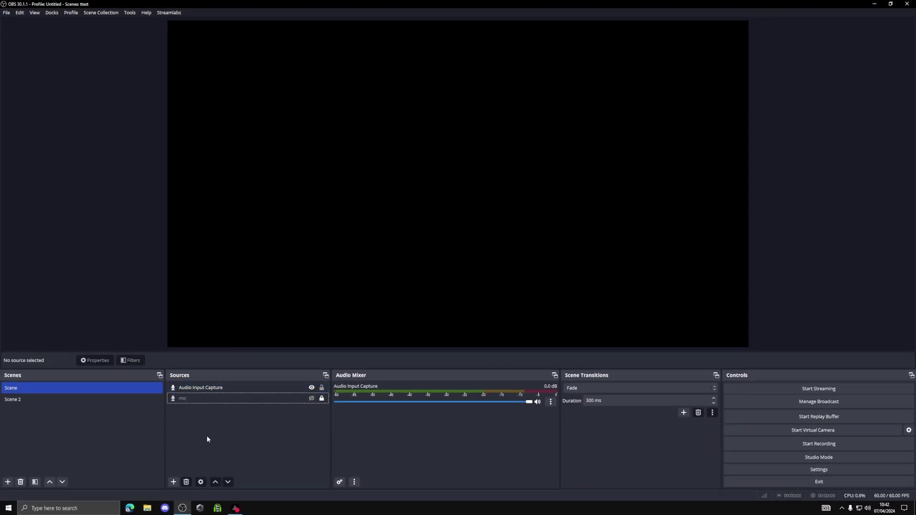
Step: Show the mic source briefly, lock the Audio Input Capture source, and hide both audio sources
left_click(311, 398)
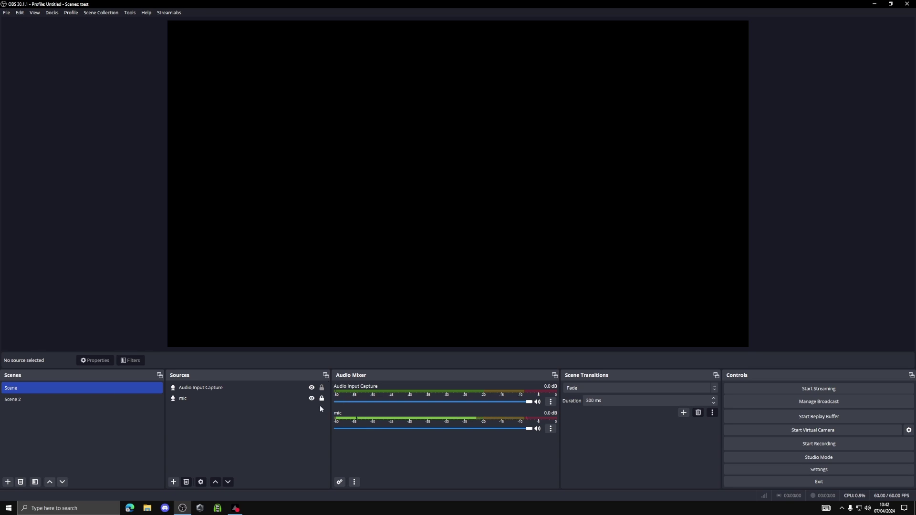
left_click_drag(525, 402, 518, 404)
left_click(285, 389)
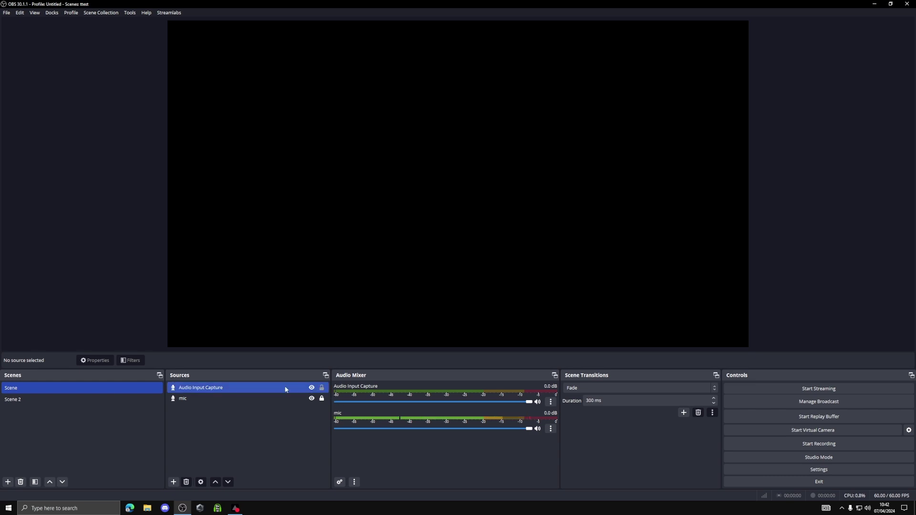
left_click(321, 388)
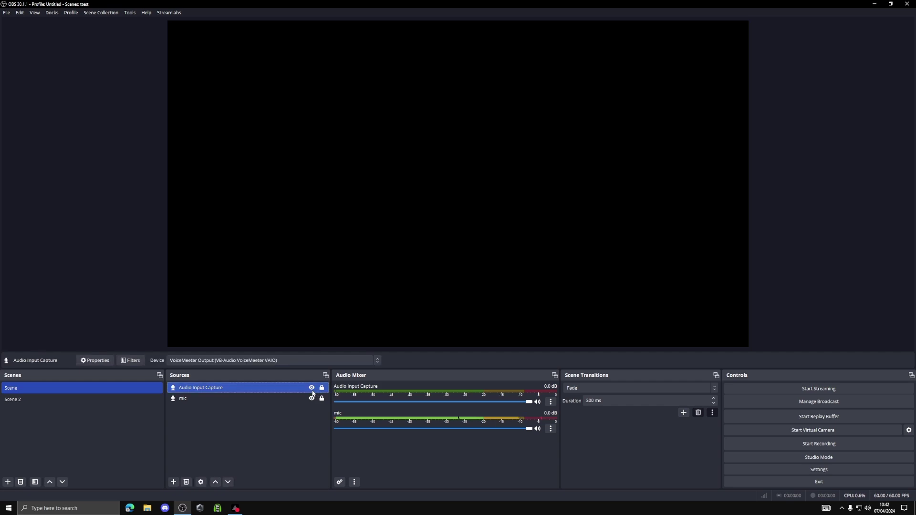
left_click(311, 387)
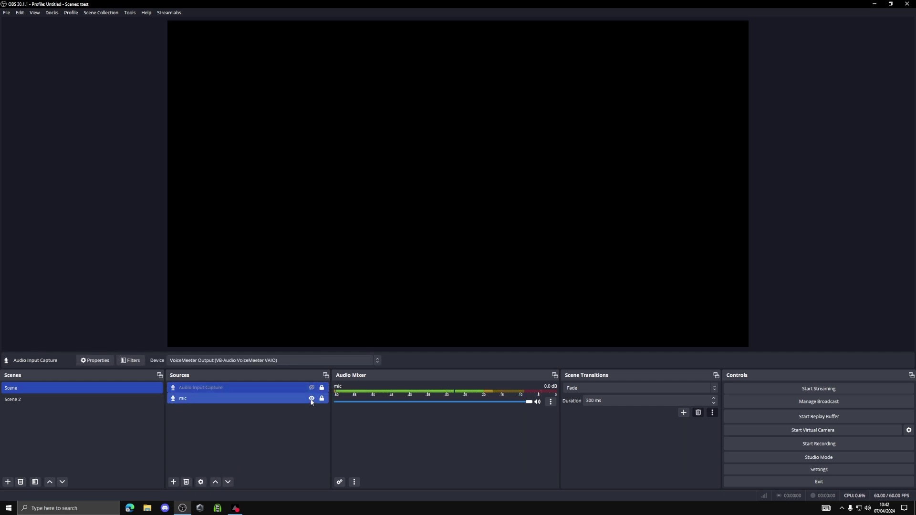
left_click(311, 398)
left_click(265, 445)
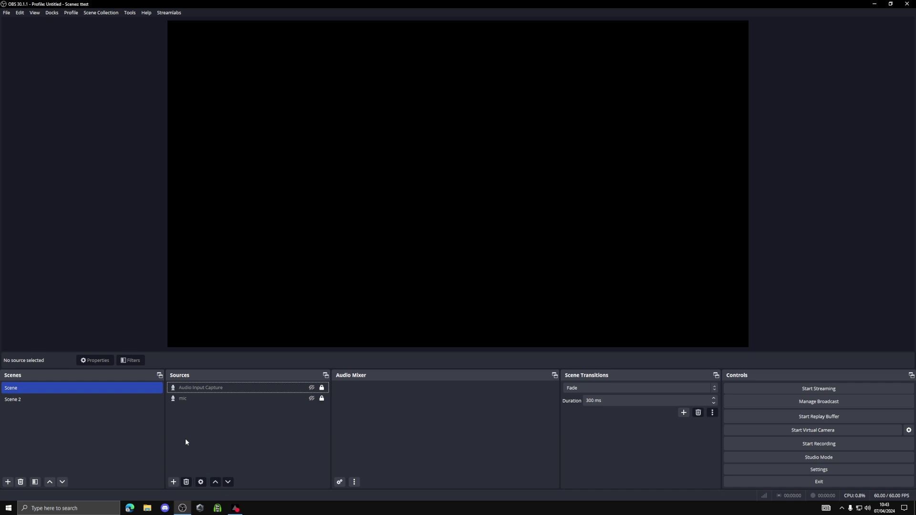
Step: Add a Video Capture Device source named cam, using the HD Pro Webcam C920 as its device
left_click(174, 482)
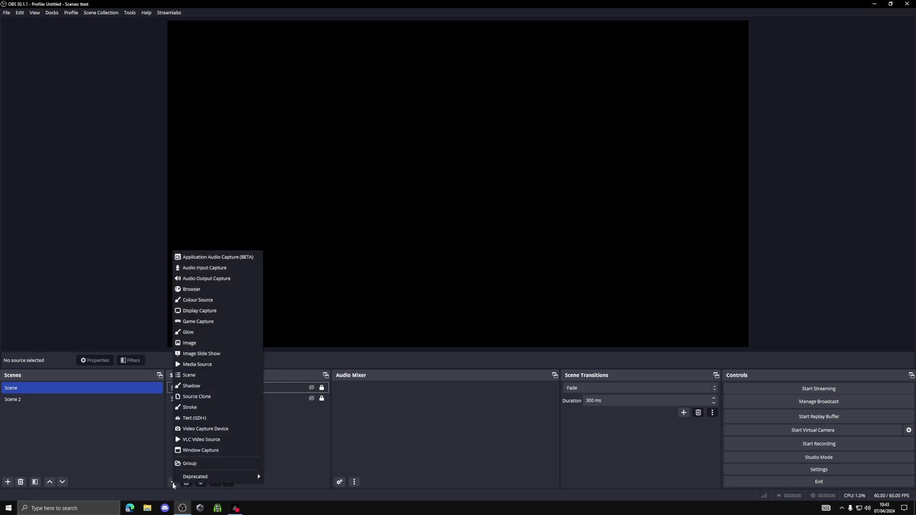
left_click(235, 429)
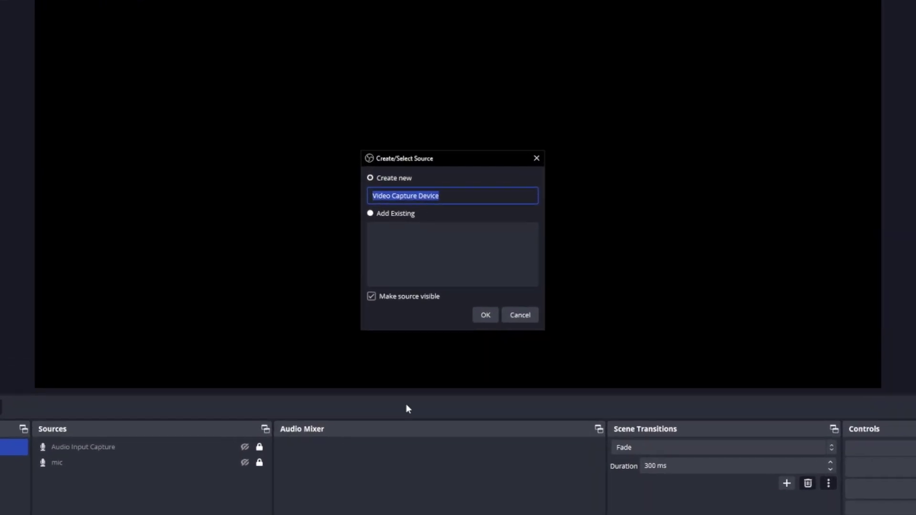
type("cam")
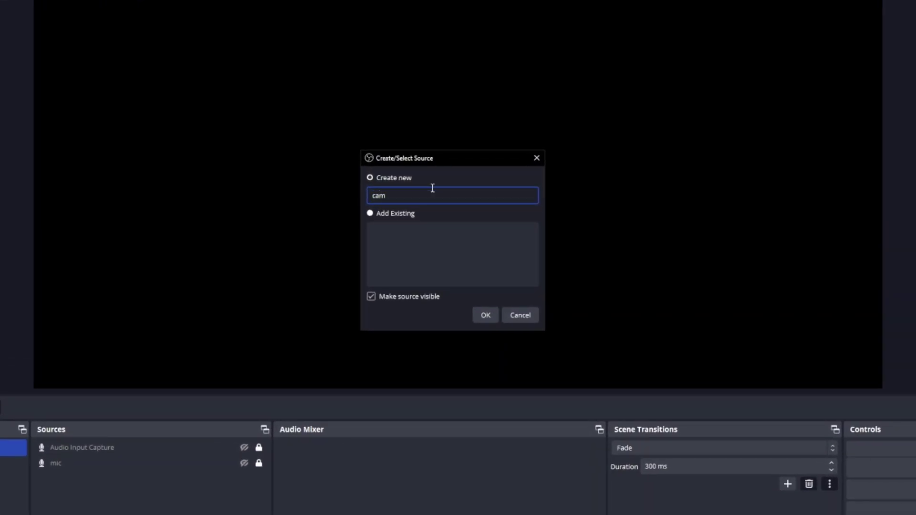
left_click(485, 315)
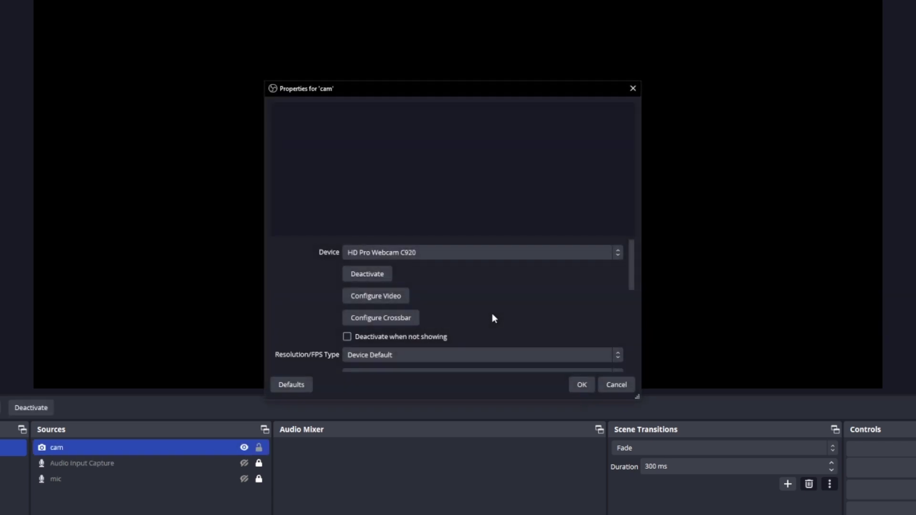
left_click(435, 254)
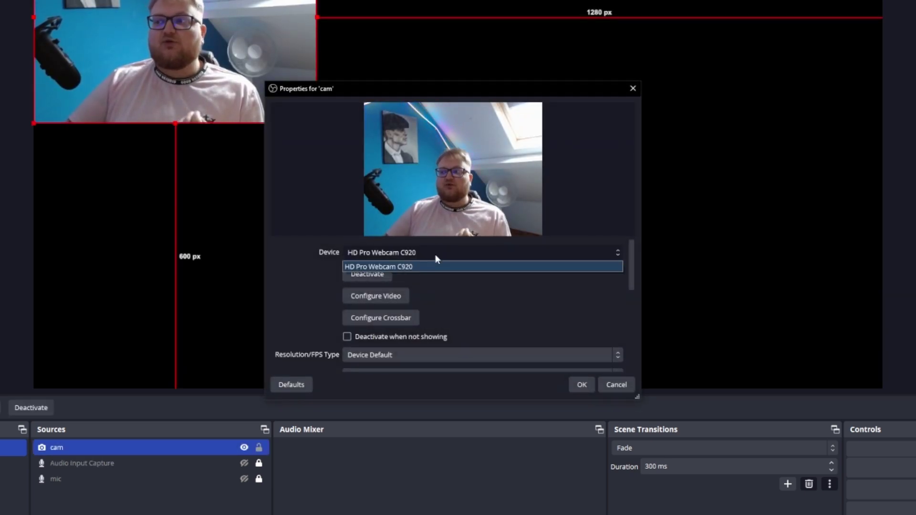
left_click(435, 254)
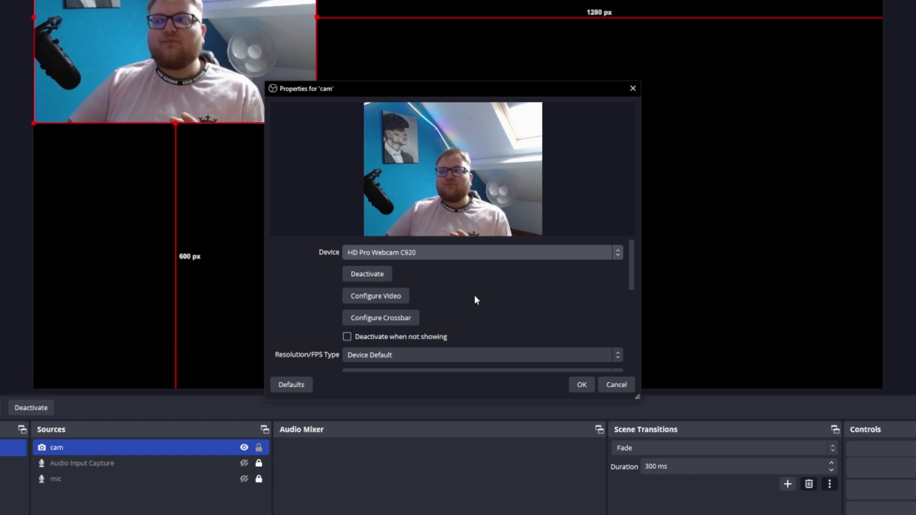
Step: Set the cam source's Resolution/FPS Type to Custom and its resolution to 1920x1080
scroll(474, 299, "down", 3)
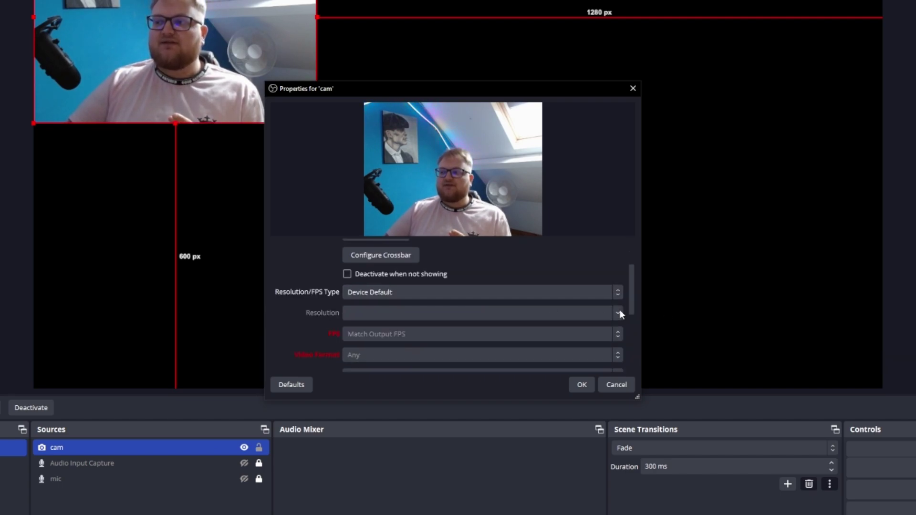
left_click(612, 295)
left_click(528, 317)
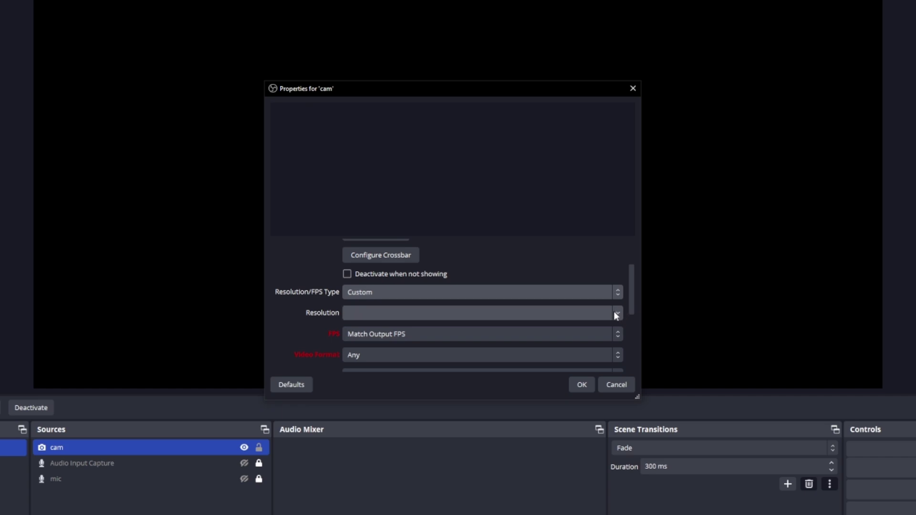
left_click(617, 313)
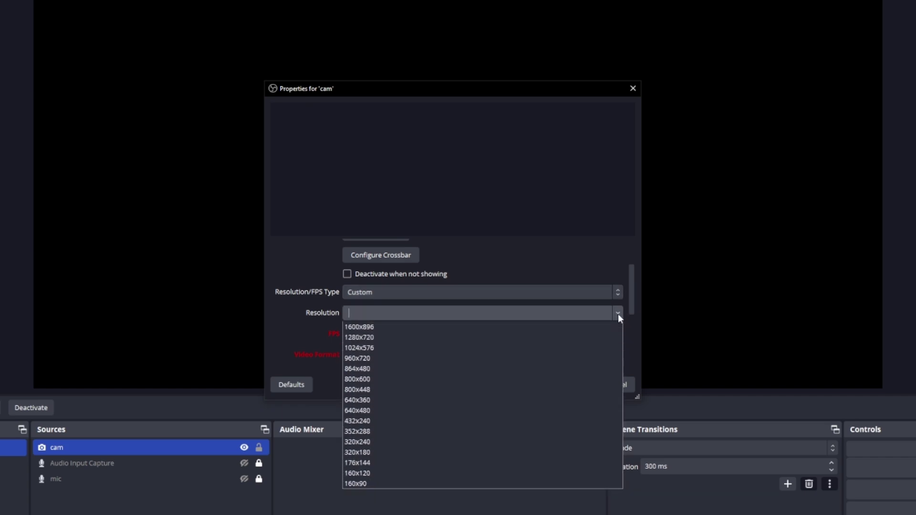
left_click(566, 339)
Step: Set the cam source's FPS to Highest FPS, review its remaining properties, and accept the settings
scroll(523, 259, "down", 1)
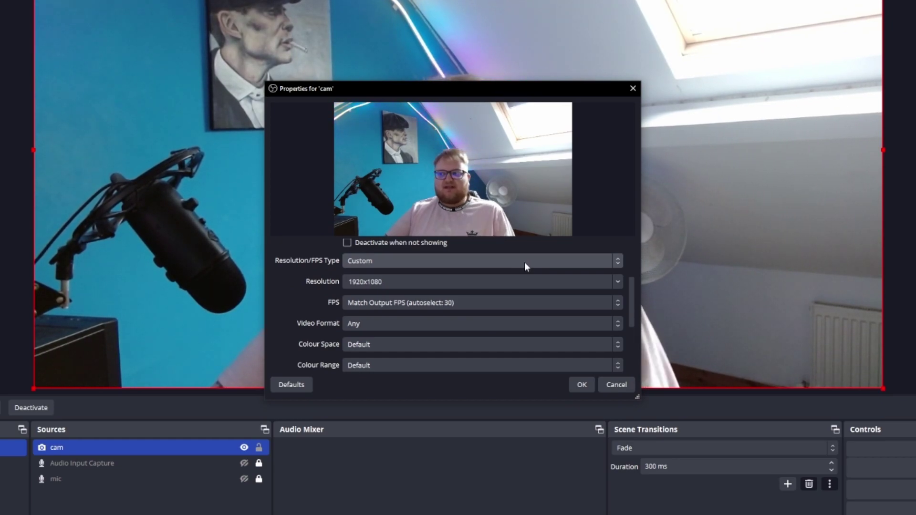
left_click(615, 302)
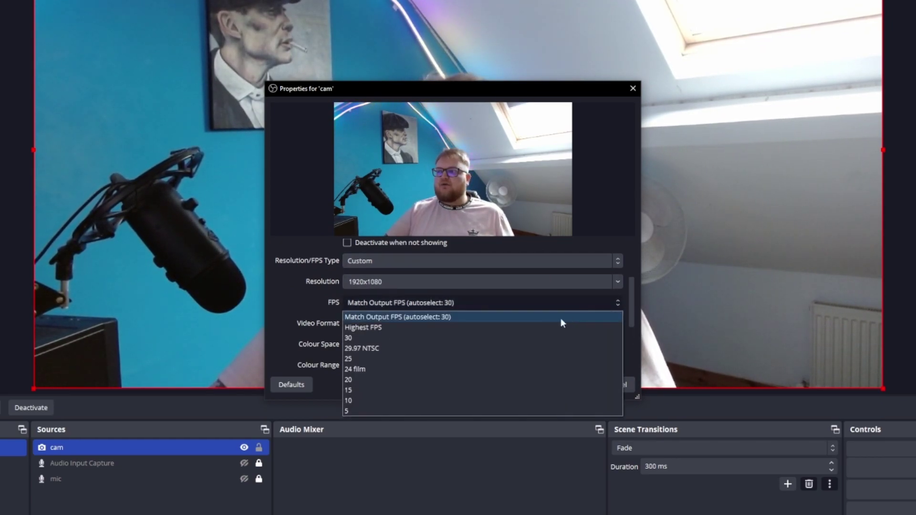
left_click(529, 327)
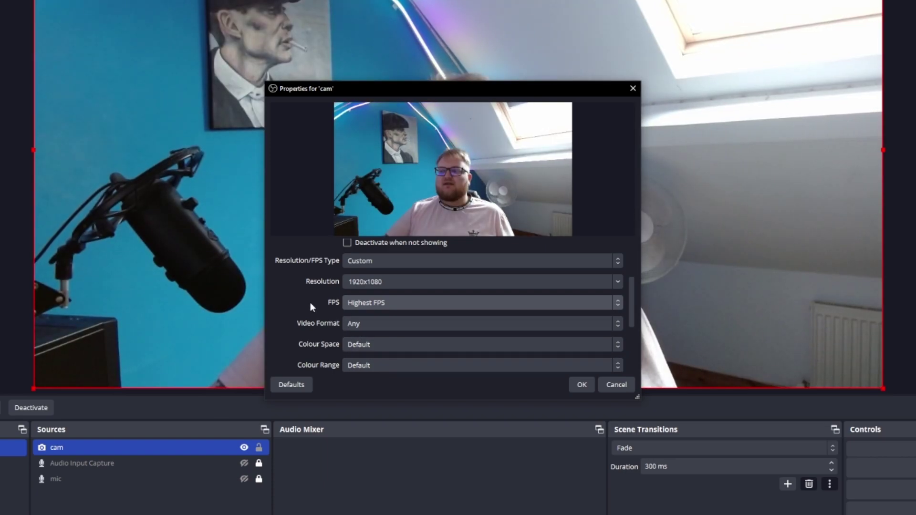
scroll(310, 302, "down", 5)
scroll(310, 303, "up", 3)
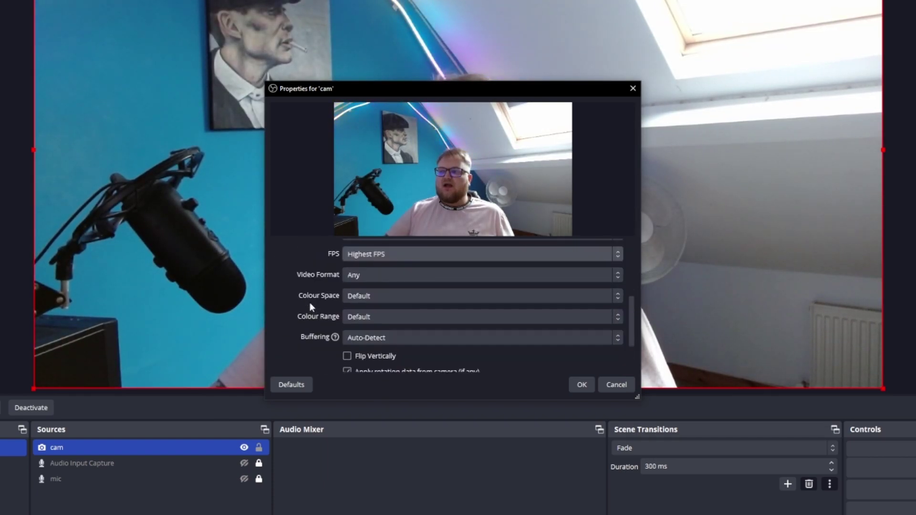
scroll(310, 302, "up", 2)
scroll(310, 303, "down", 5)
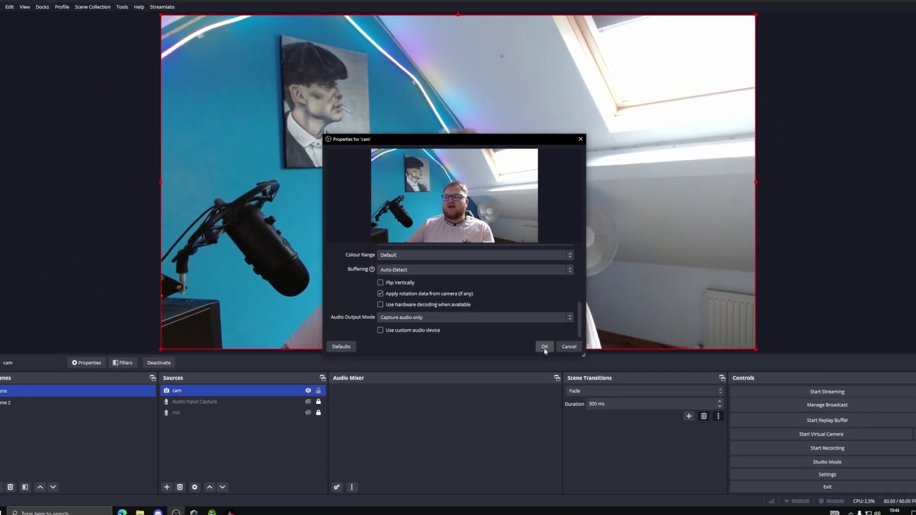
left_click(581, 384)
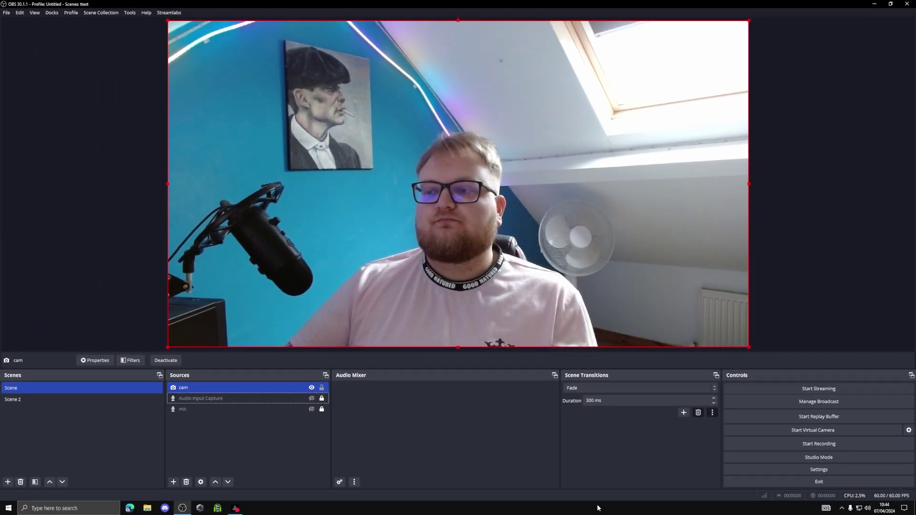
Step: Try cropping about 530 px off the right edge of the cam source and restore its full width
left_click(307, 444)
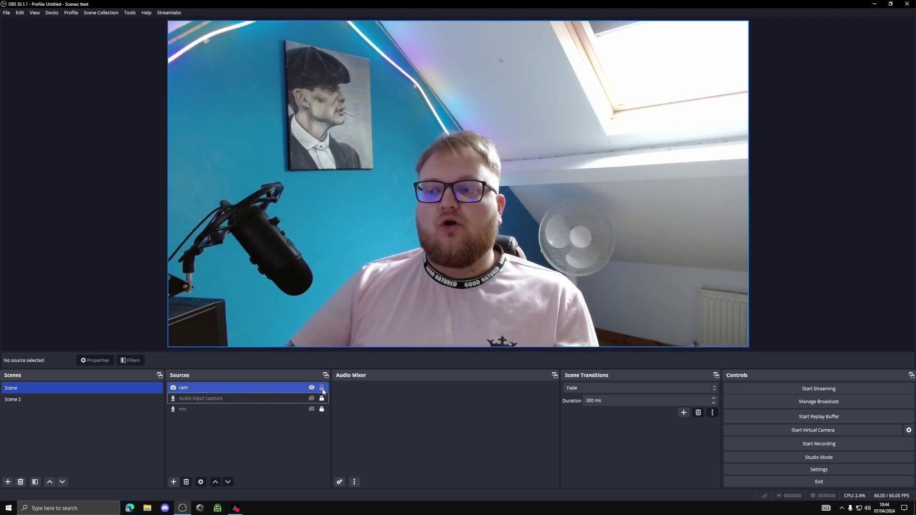
left_click(211, 328)
left_click_drag(166, 345, 167, 291)
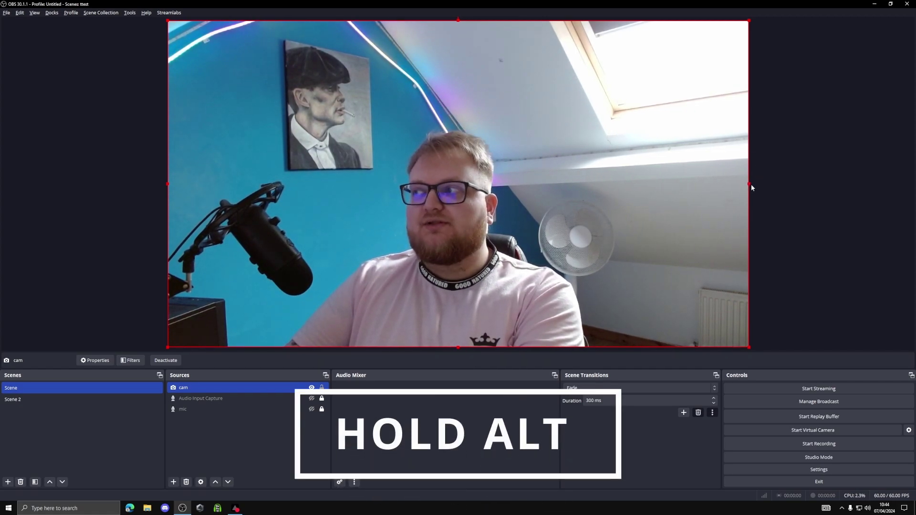
left_click_drag(751, 187, 590, 190)
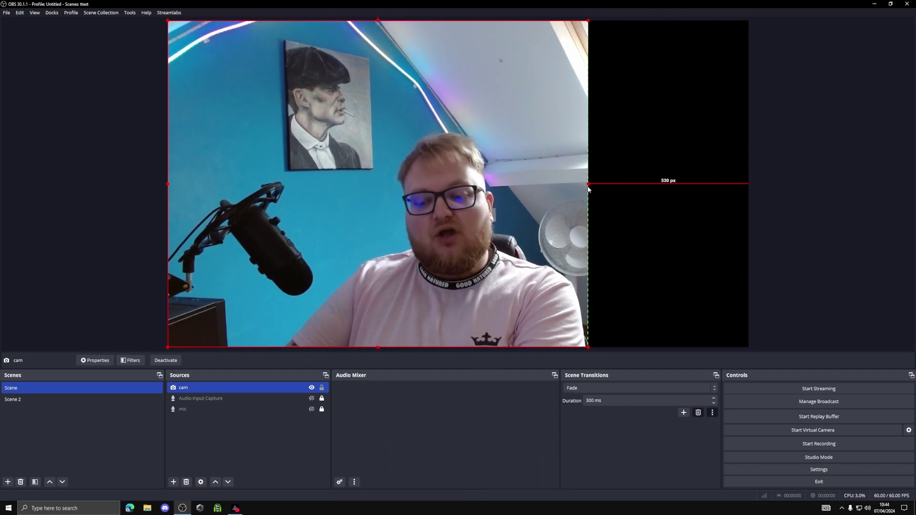
left_click_drag(587, 190, 794, 212)
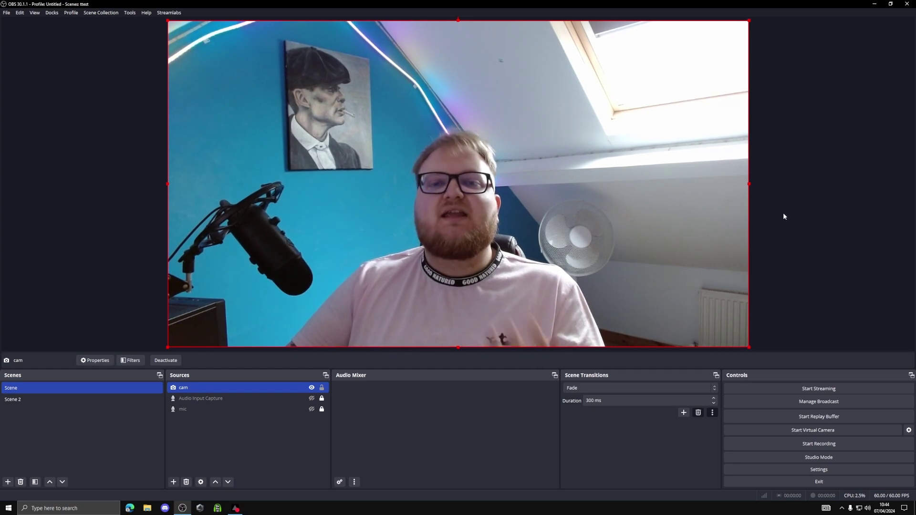
Step: Lock the cam source and switch to Scene 2
left_click(322, 388)
left_click(262, 442)
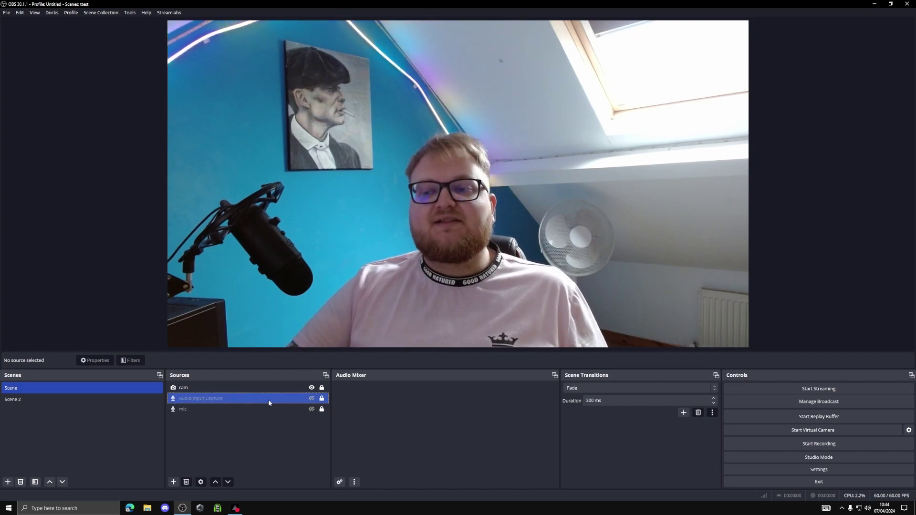
left_click(34, 399, "ctrl")
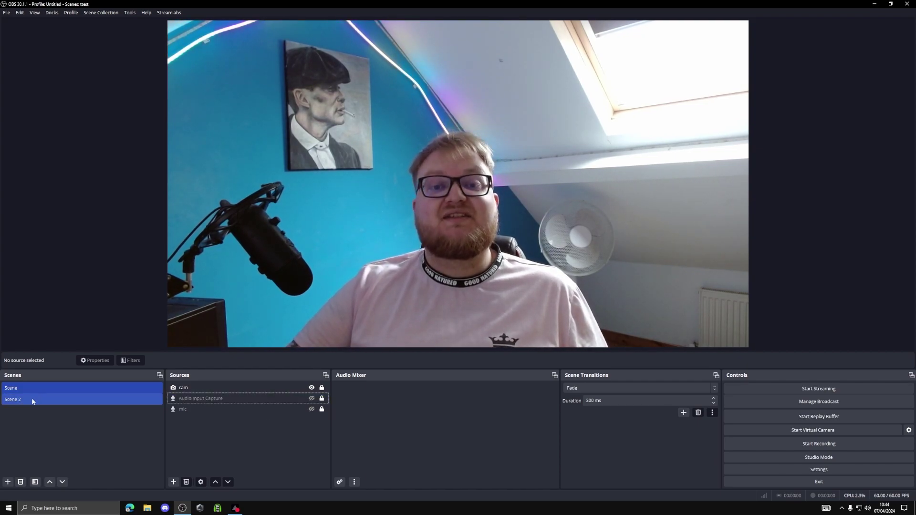
left_click(33, 401)
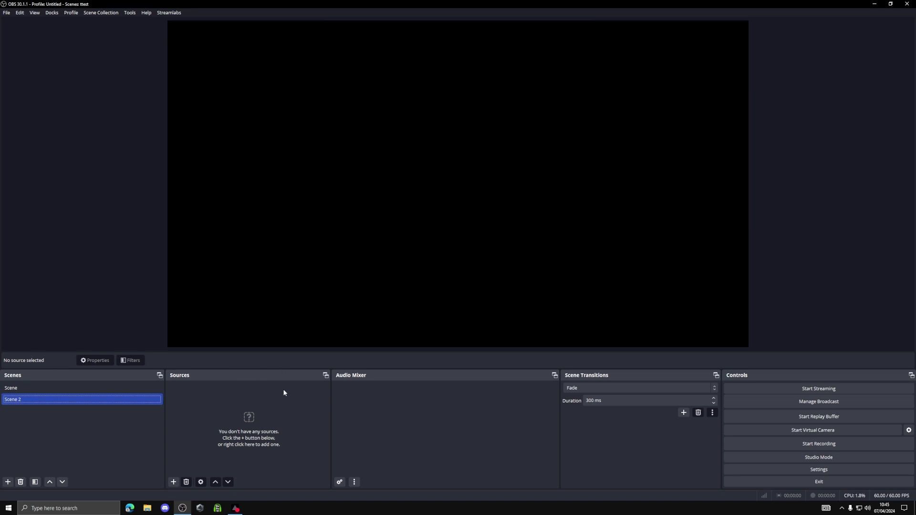
Step: Add the existing cam video capture source to Scene 2, keeping it visible
left_click(174, 482)
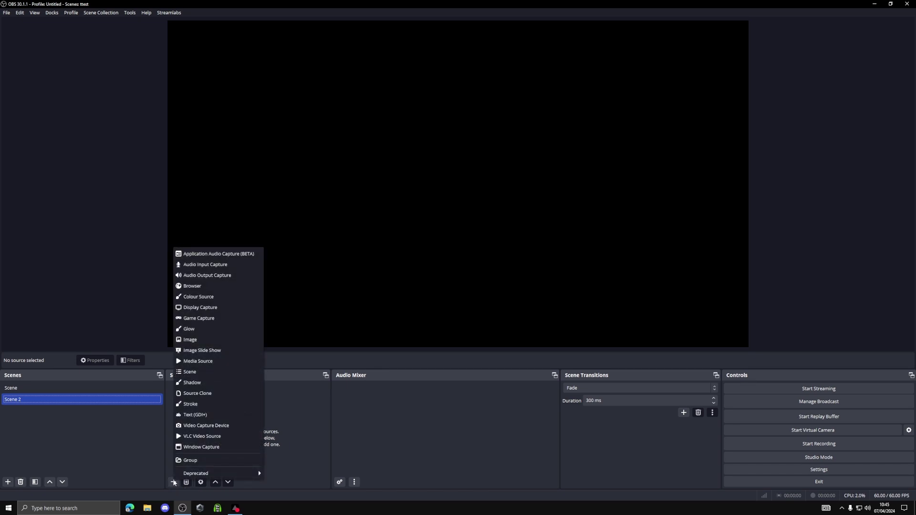
left_click(215, 426)
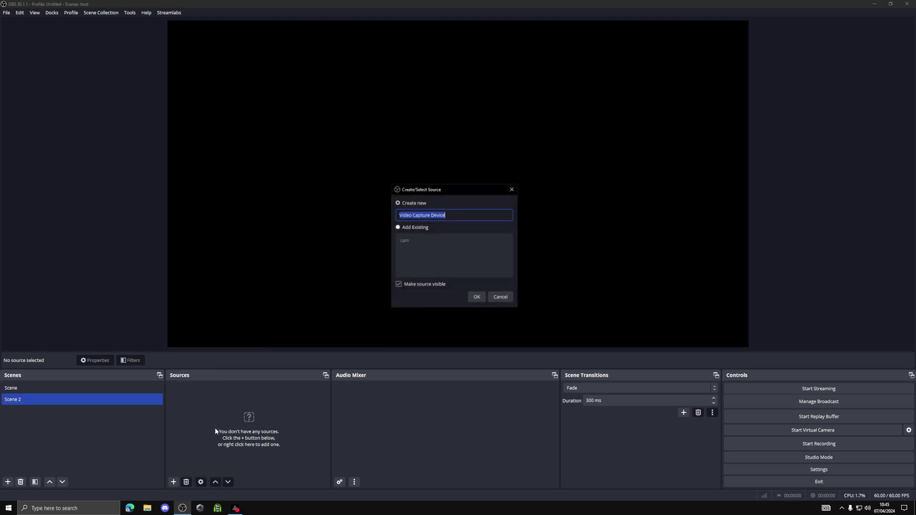
left_click(398, 228)
left_click(408, 242)
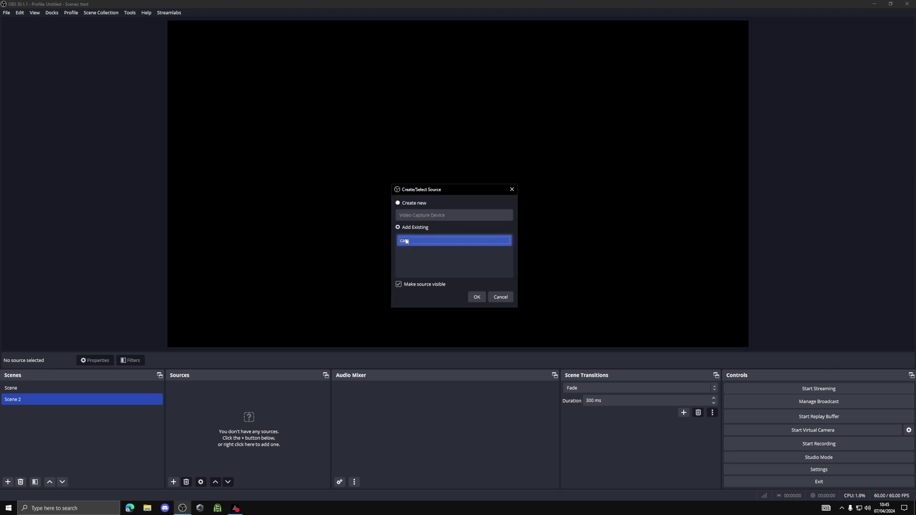
left_click(475, 298)
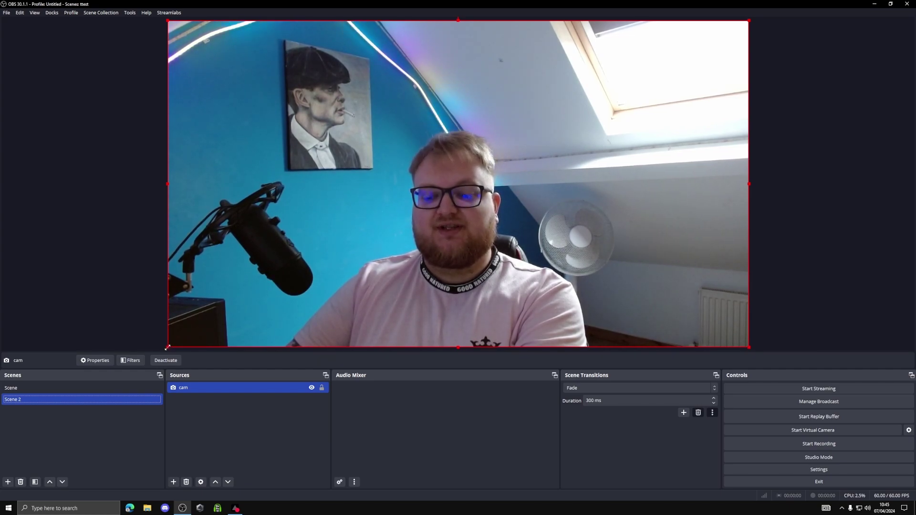
Step: Shrink the cam source to about a quarter of the canvas width, place it in the canvas's bottom-left corner, and lock it
left_click_drag(167, 347, 721, 88)
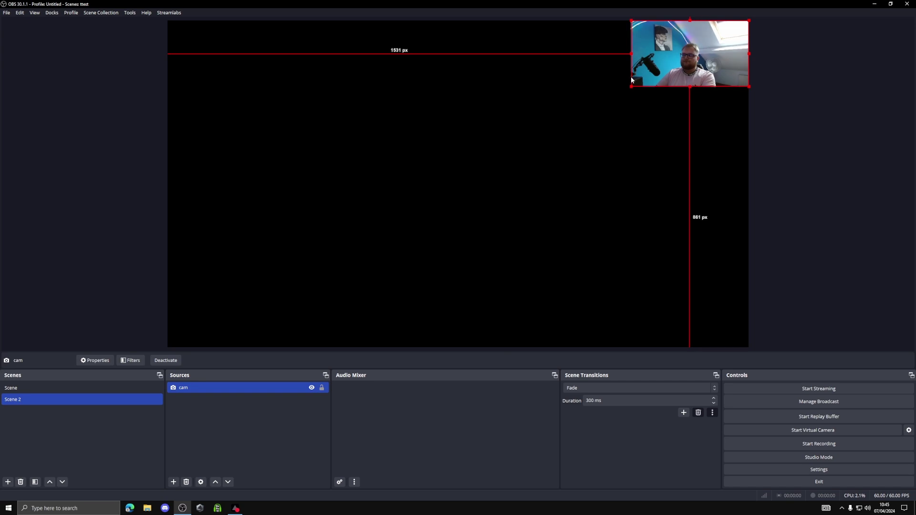
left_click_drag(631, 86, 615, 98)
left_click_drag(649, 71, 211, 323)
left_click(341, 279)
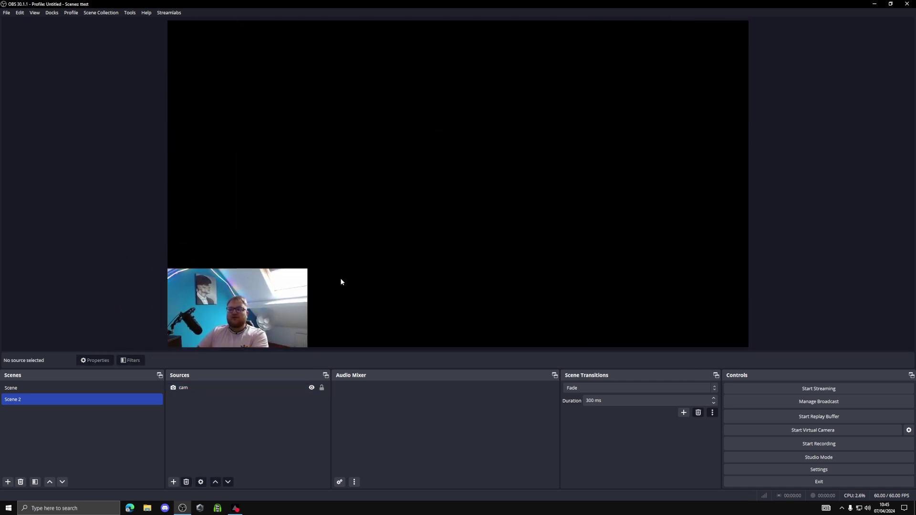
left_click(322, 388)
Step: Add the existing Audio Input Capture source to Scene 2
left_click(174, 483)
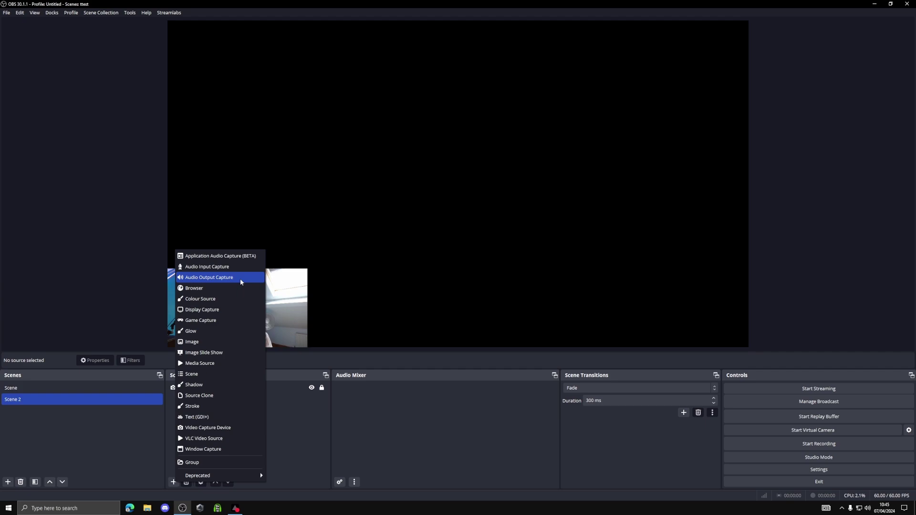
left_click(229, 267)
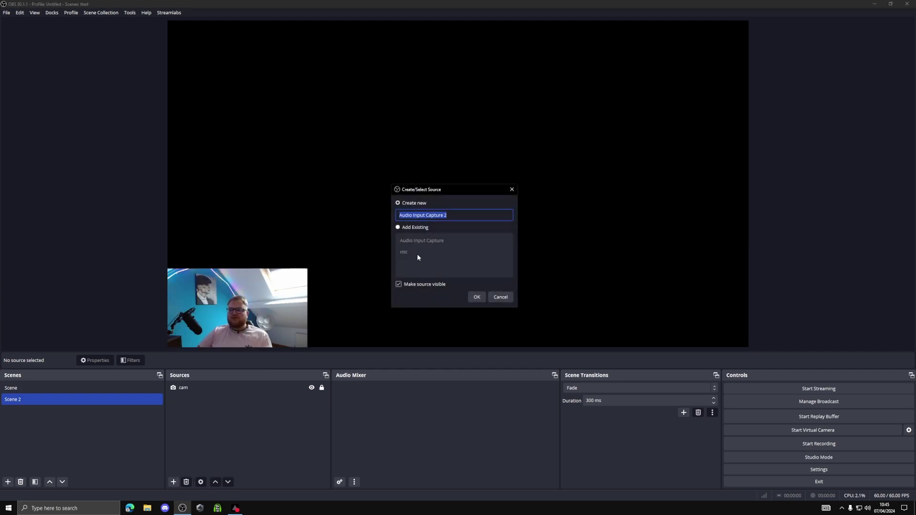
left_click(398, 228)
left_click(421, 241)
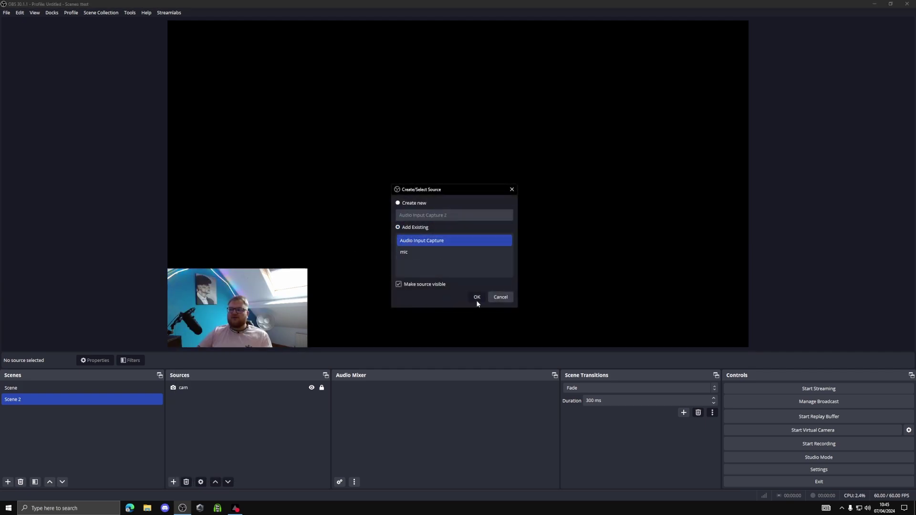
left_click(477, 298)
Step: Add the existing mic source to Scene 2 and lock both audio sources
left_click(174, 482)
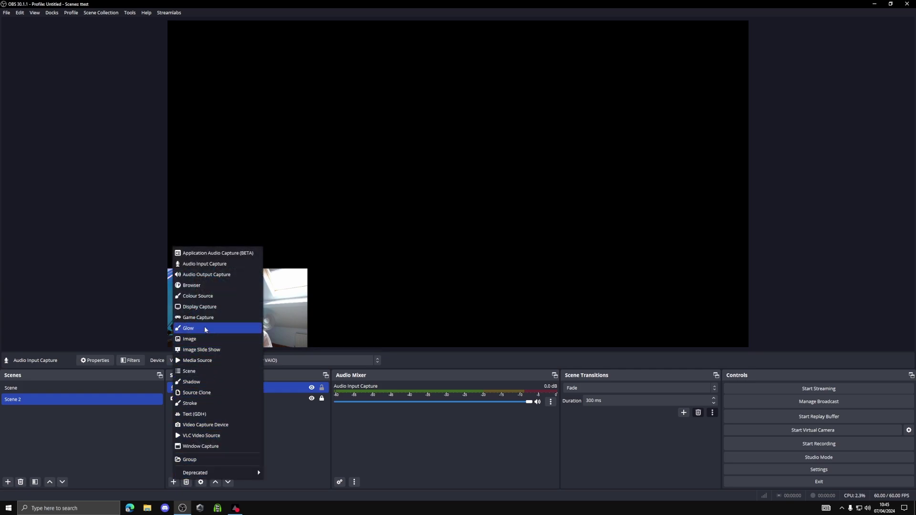
left_click(210, 263)
left_click(398, 228)
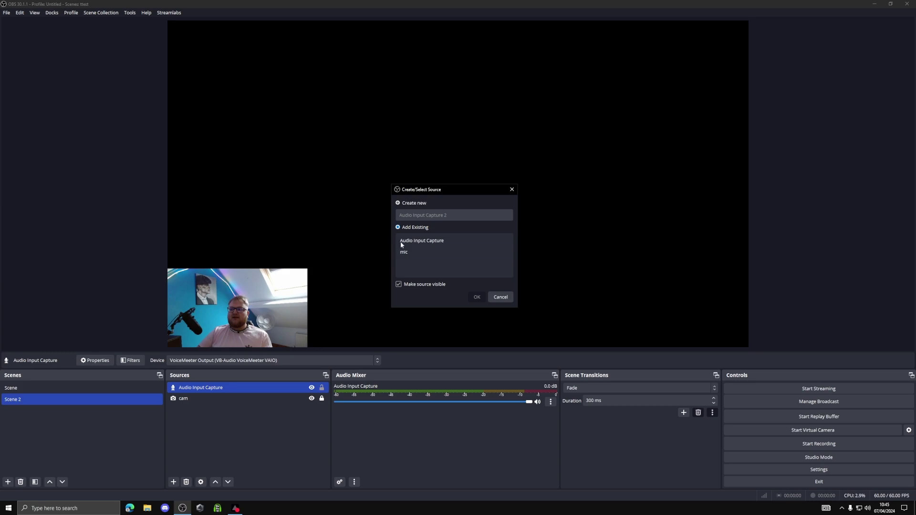
left_click(411, 252)
left_click(478, 301)
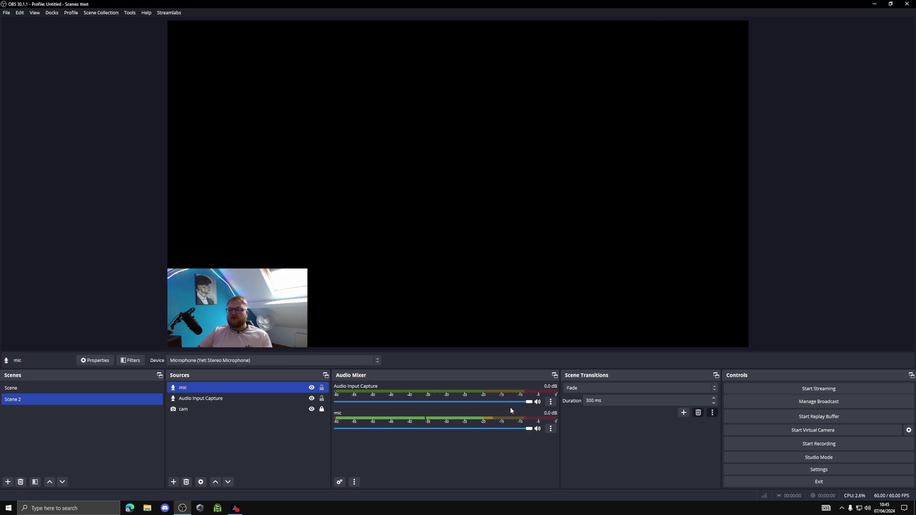
key("ctrl+a")
left_click(322, 389)
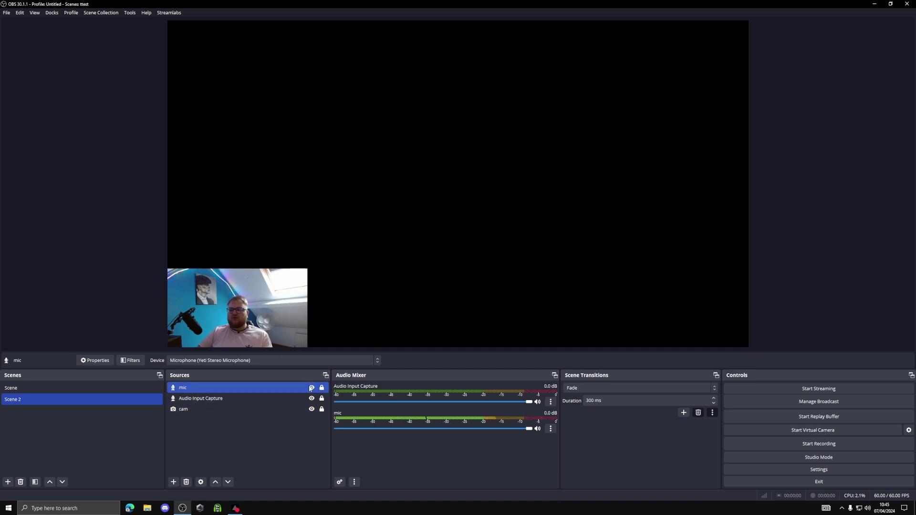
Step: Hide the mic source and add a new source named Game Capture to Scene 2
left_click(312, 387)
left_click(232, 426)
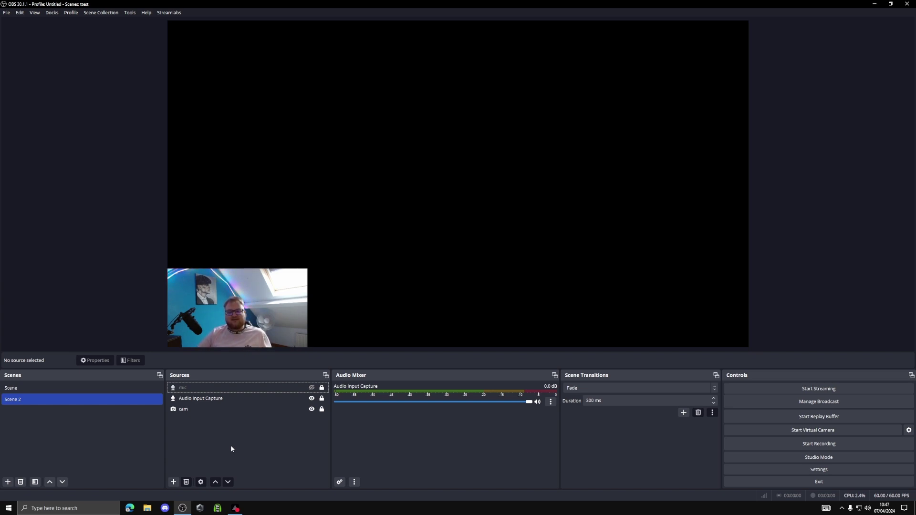
left_click(175, 483)
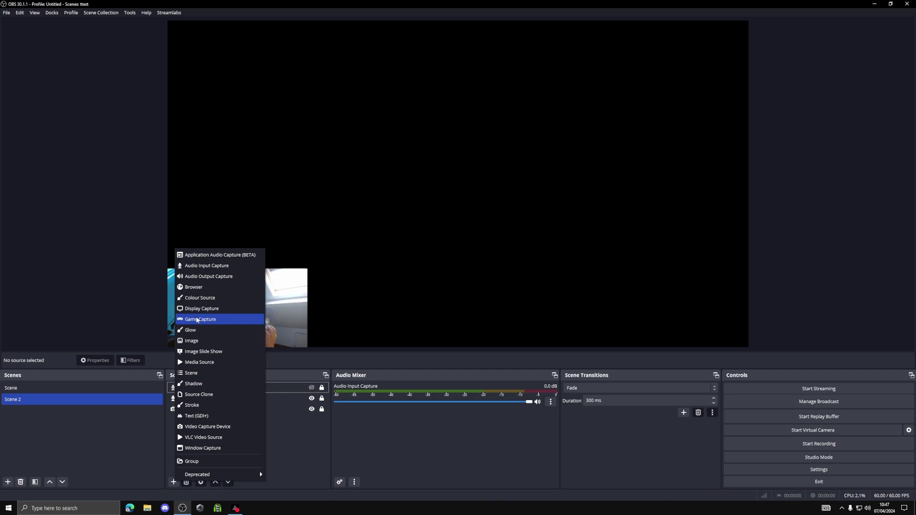
left_click(197, 320)
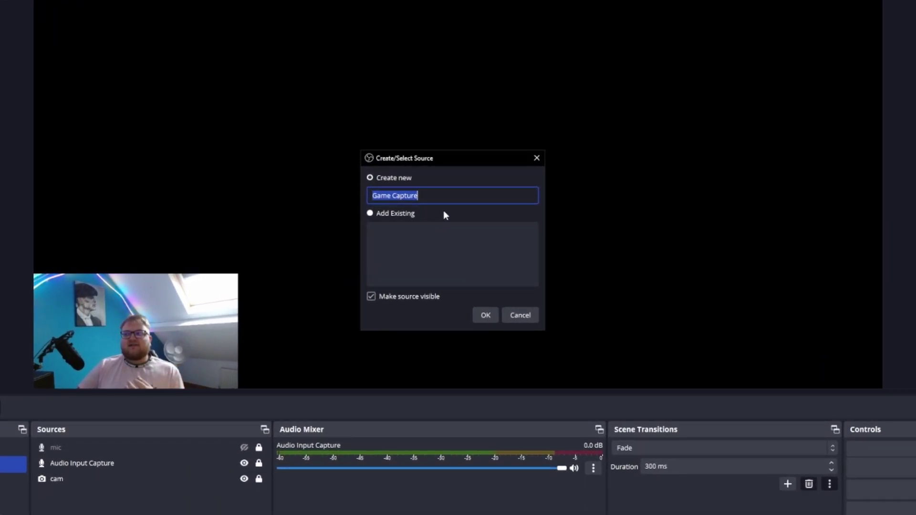
left_click(480, 306)
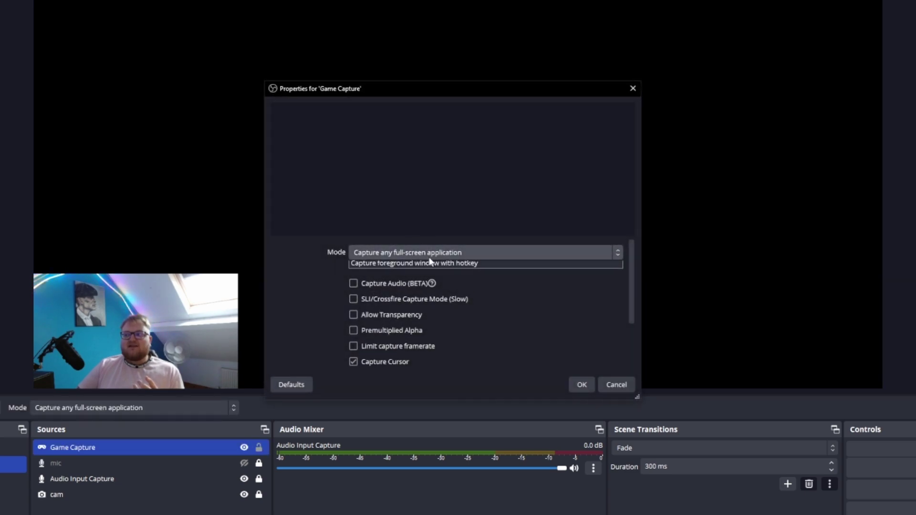
Step: Set the Game Capture source's mode to Capture specific window
left_click(425, 253)
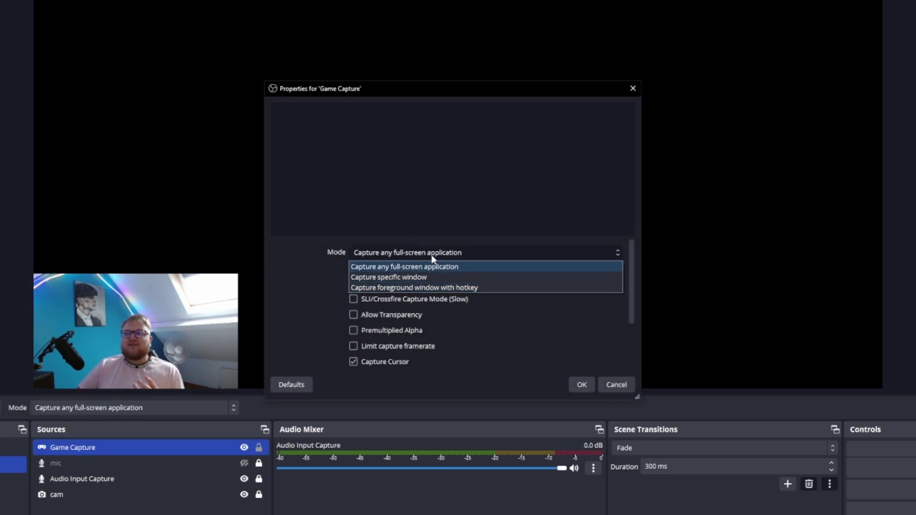
left_click(431, 255)
left_click(434, 252)
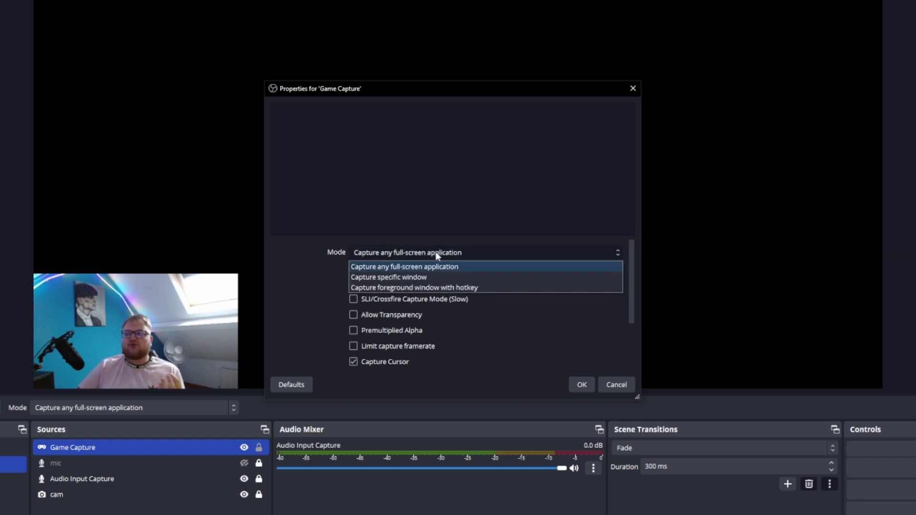
left_click(427, 278)
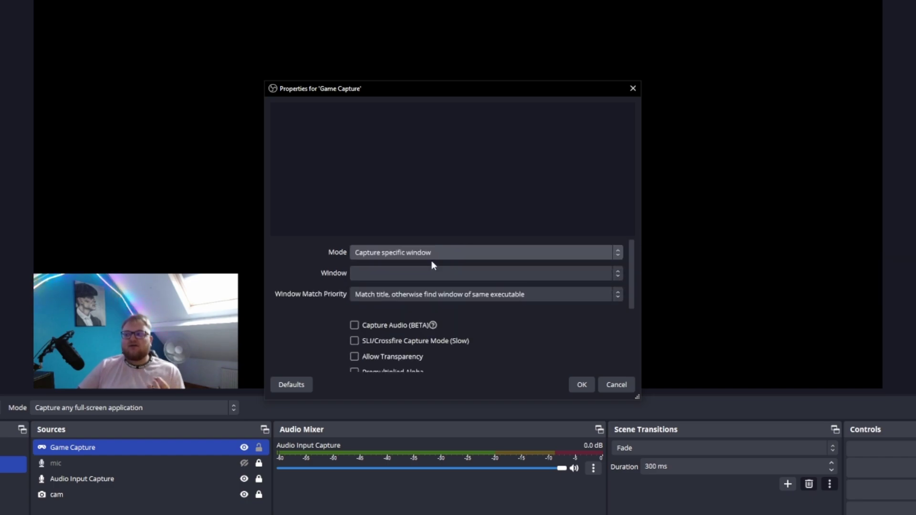
left_click(431, 271)
left_click(432, 272)
left_click(426, 252)
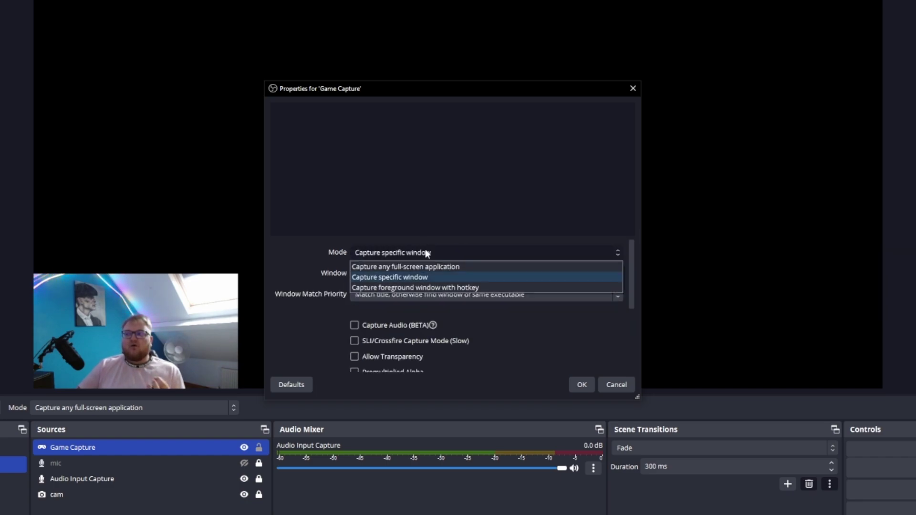
left_click(431, 280)
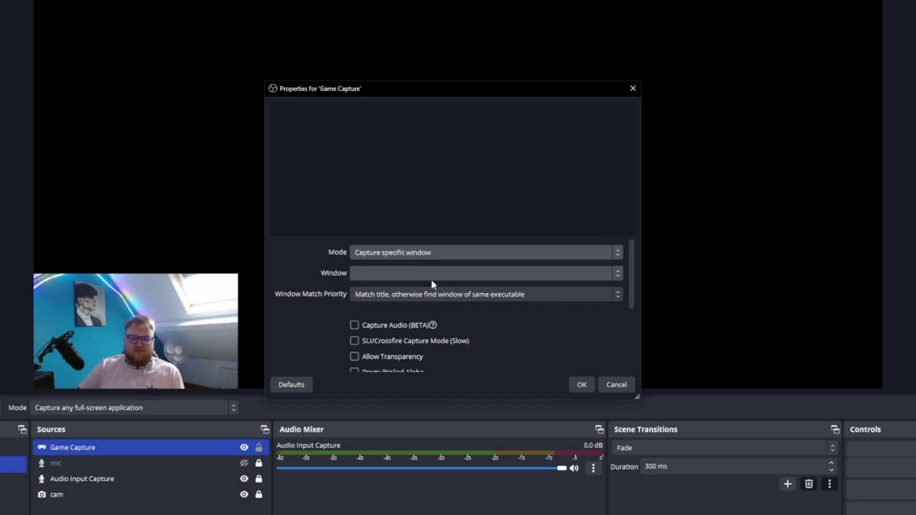
Step: Choose [PRISMLiveStudio.exe]: PRISM Live Studio as the window for Game Capture and accept its properties
left_click(431, 279)
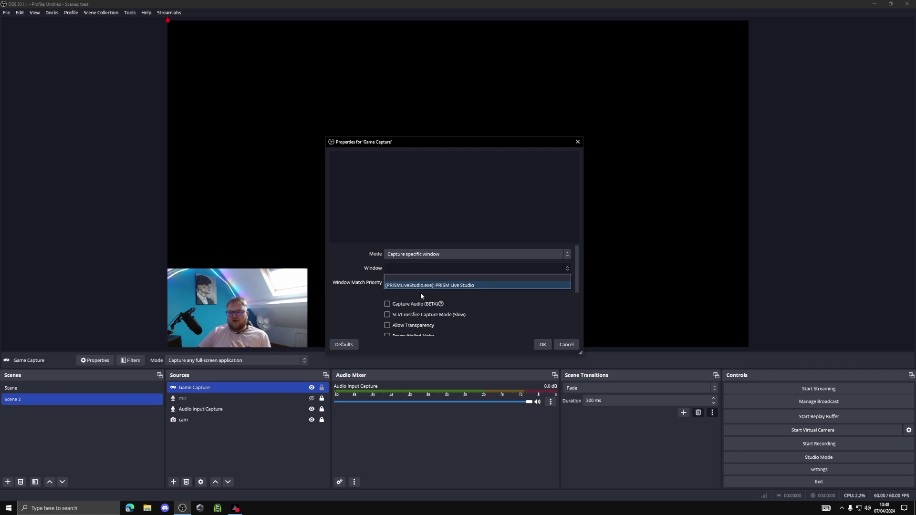
left_click(416, 270)
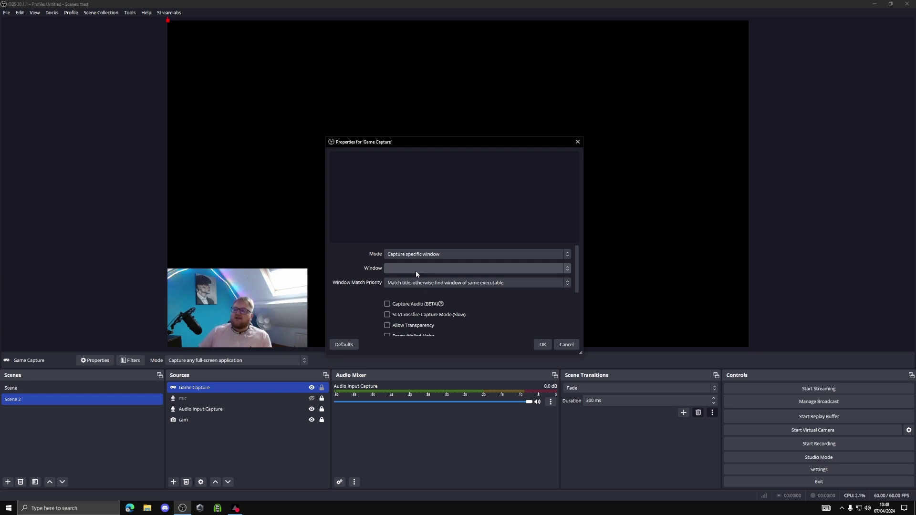
left_click(416, 270)
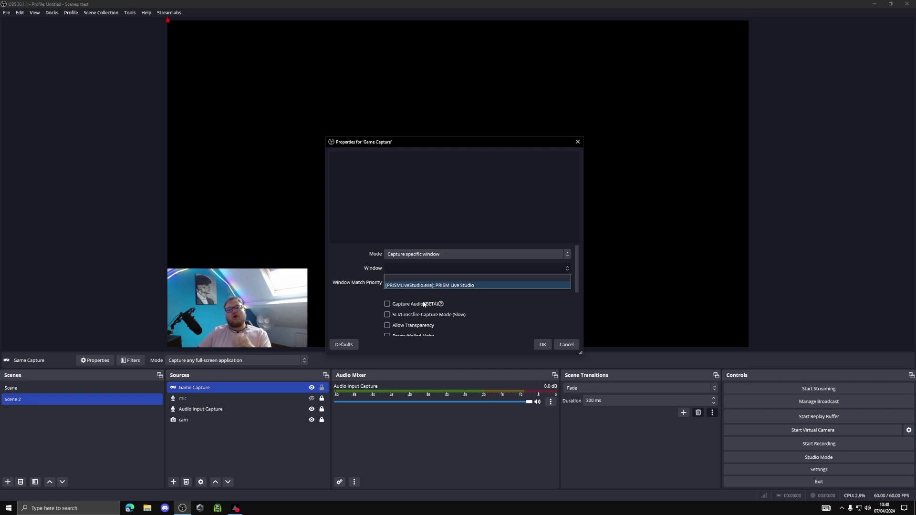
left_click(499, 299)
left_click(468, 267)
left_click(428, 286)
left_click(430, 266)
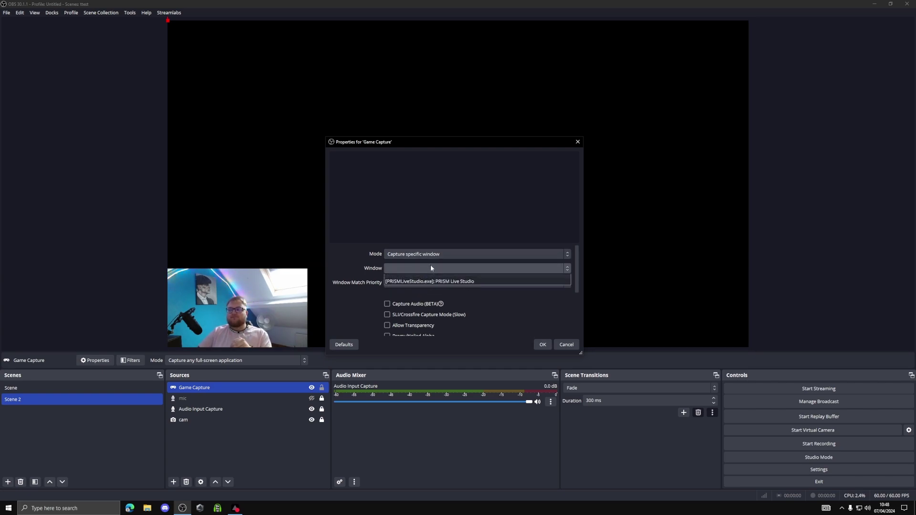
left_click(416, 286)
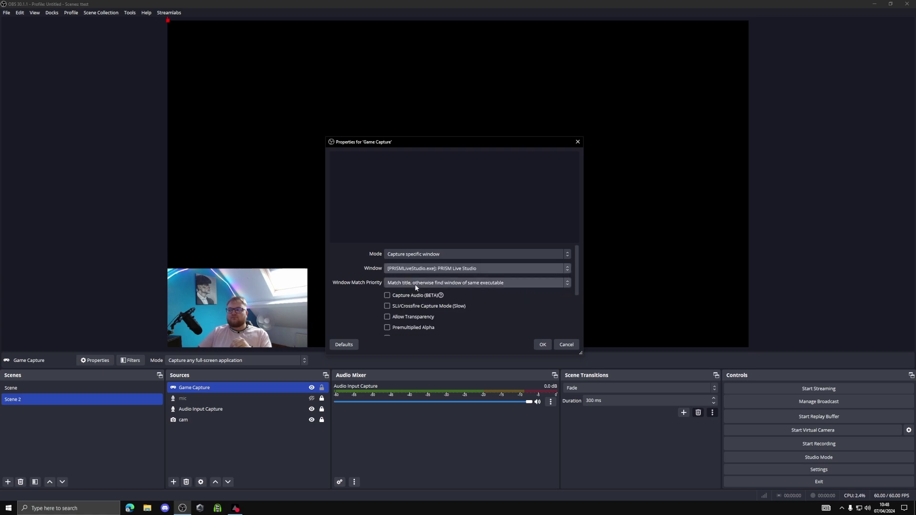
left_click(543, 344)
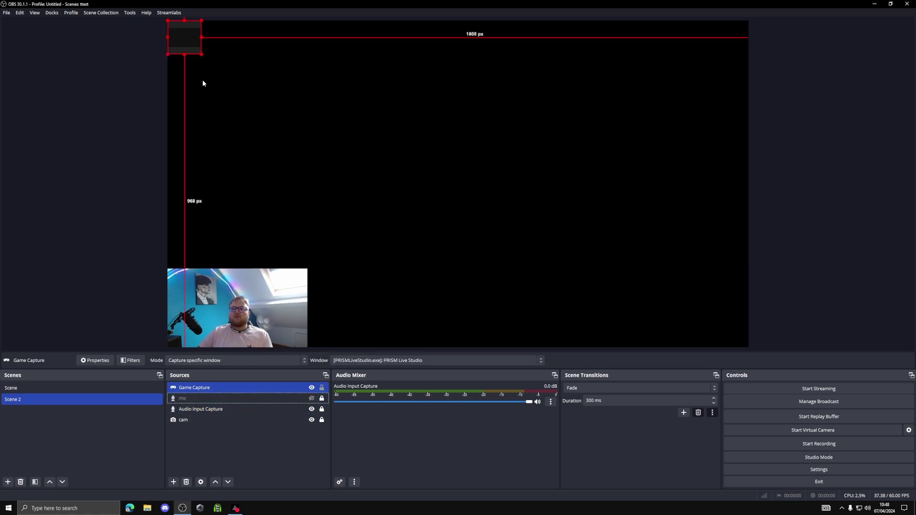
Step: Enlarge the game capture to about twice its size in the canvas's top-left corner, then lock and hide its source
left_click_drag(202, 55, 230, 67)
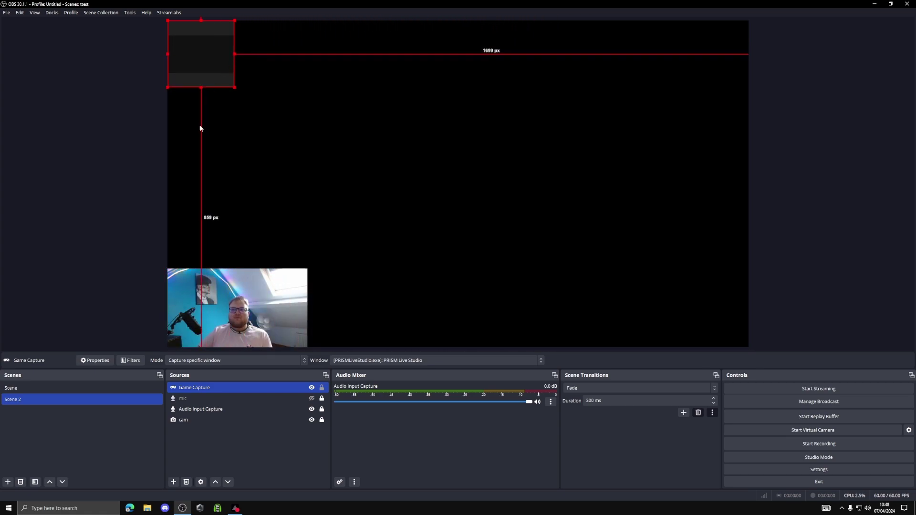
left_click(311, 387)
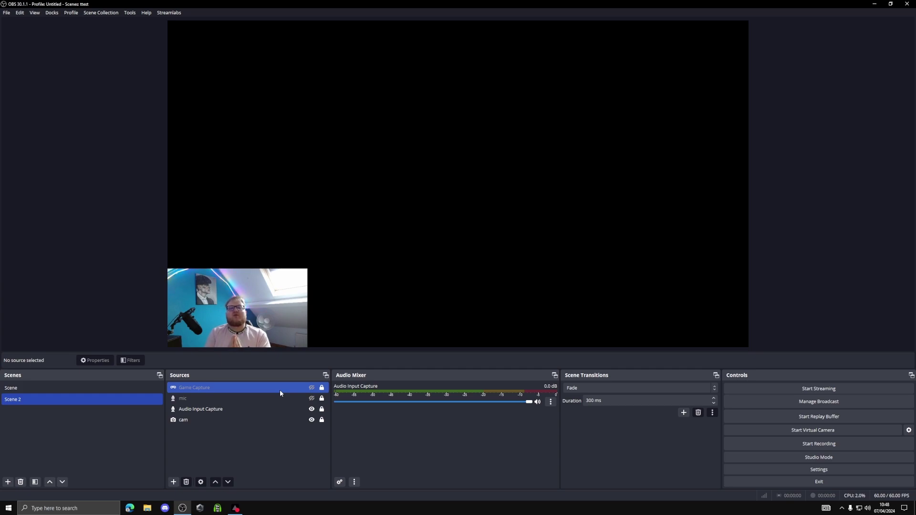
Step: Add a new Display Capture source to Scene 2 that captures the display C24F390: 1920x1080 @ -3840,0
left_click(173, 482)
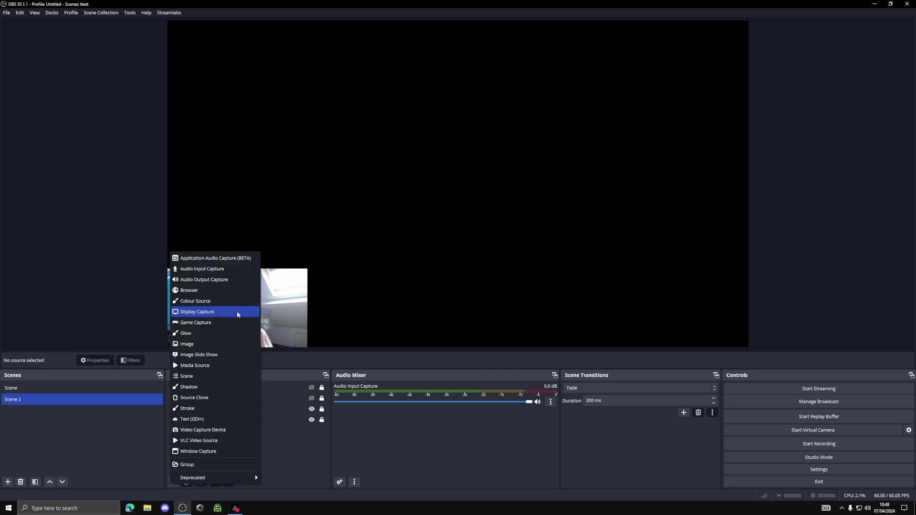
left_click(237, 312)
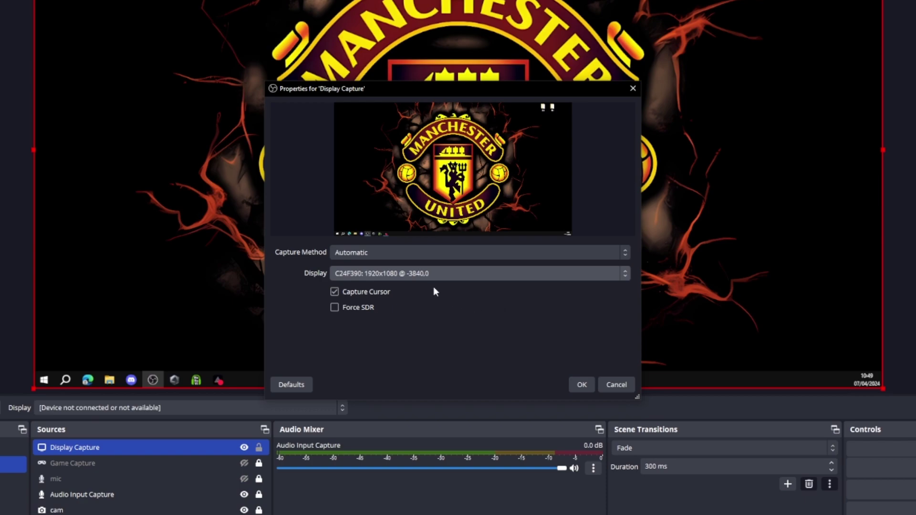
left_click(439, 273)
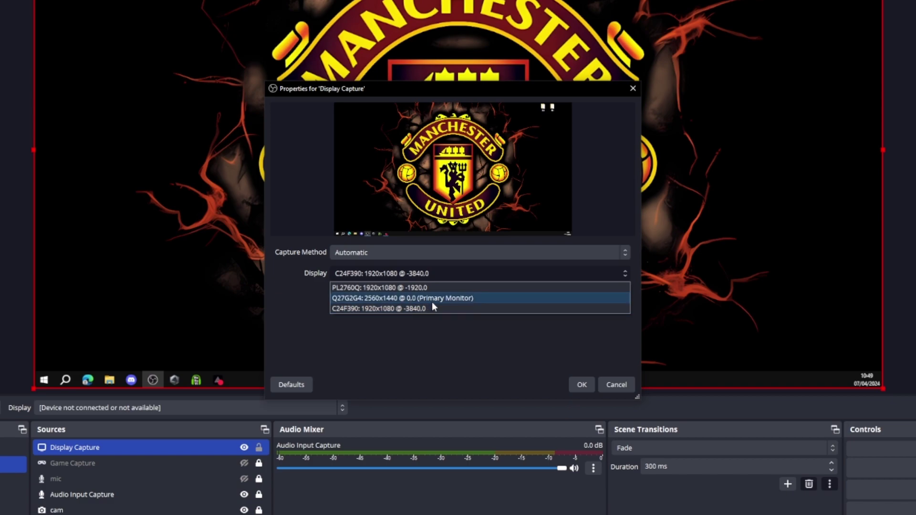
left_click(422, 309)
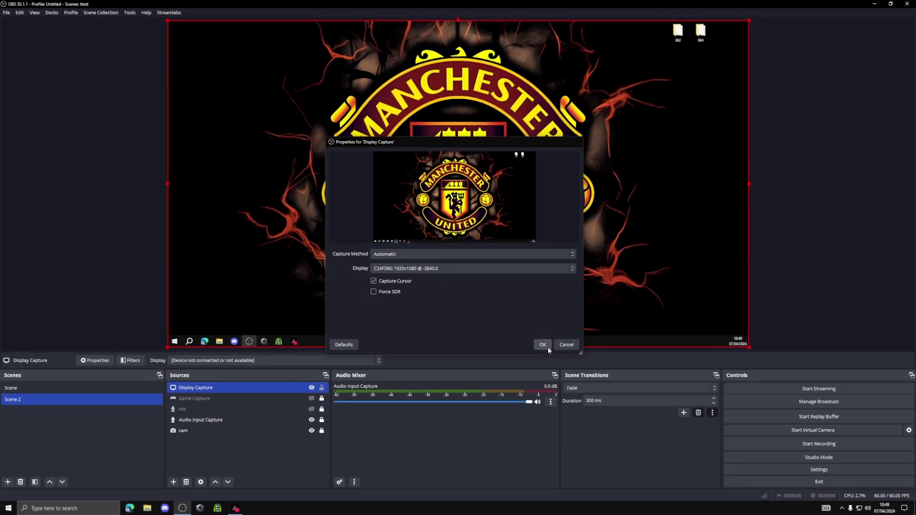
left_click(583, 386)
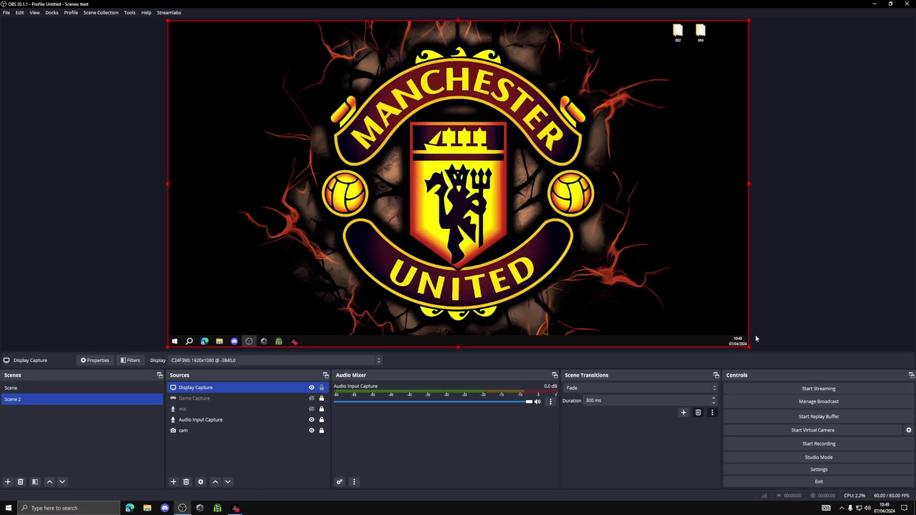
Step: Fit the display capture to the screen and lock its source
mouse_move(748, 349)
left_mouse_down()
mouse_move(562, 241)
mouse_move(748, 347)
mouse_move(748, 333)
left_mouse_up()
right_click(460, 163)
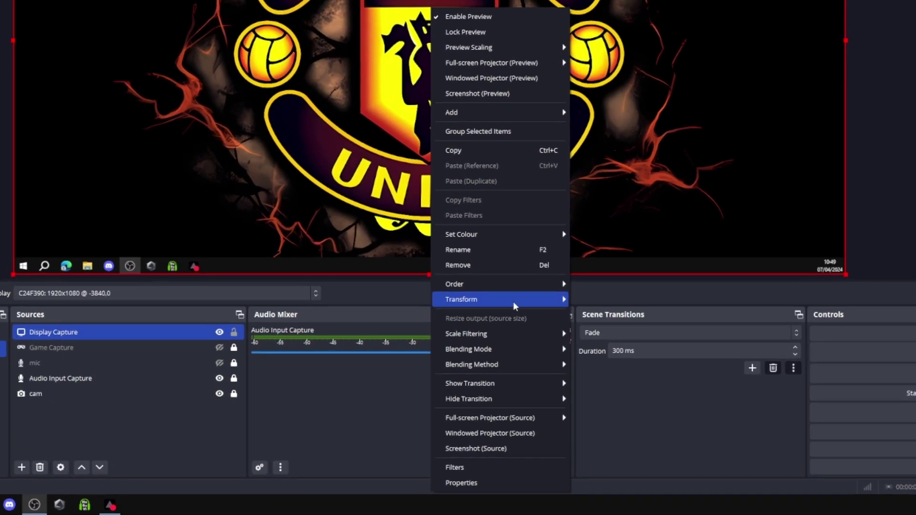
mouse_move(535, 367)
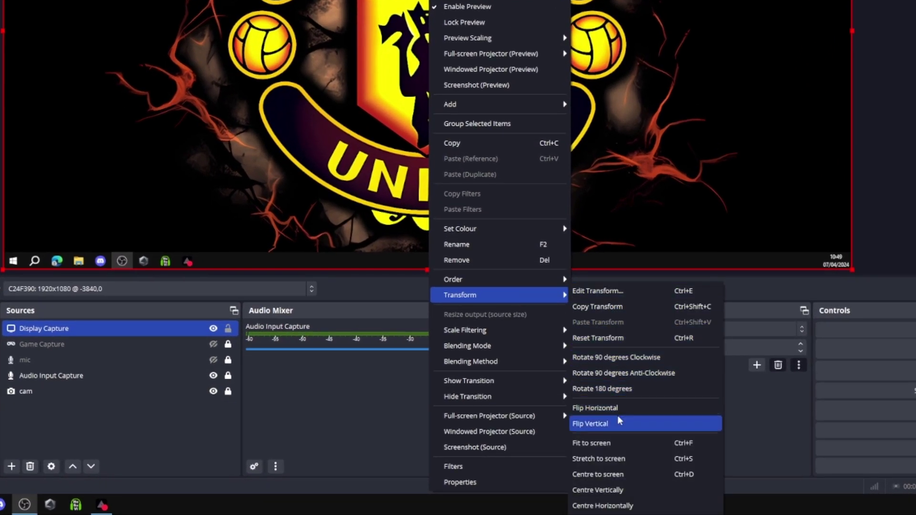
left_click(619, 445)
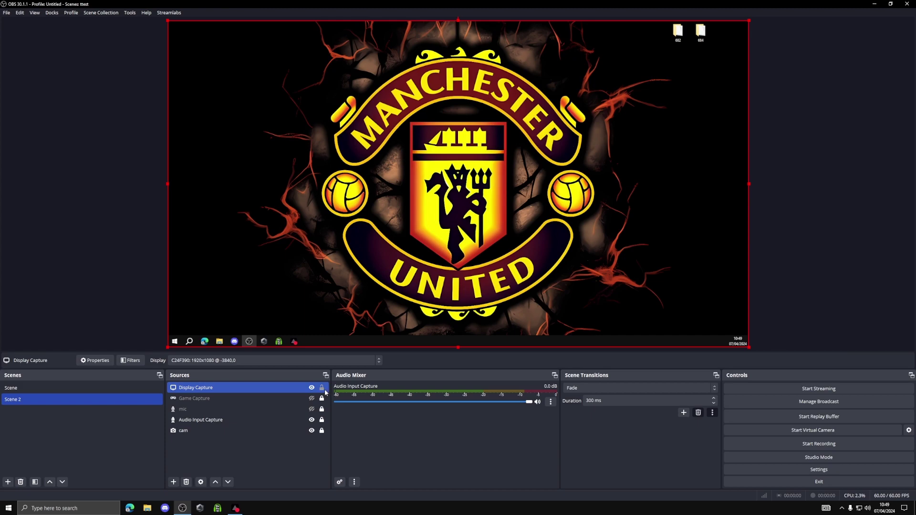
left_click_drag(344, 193, 371, 234)
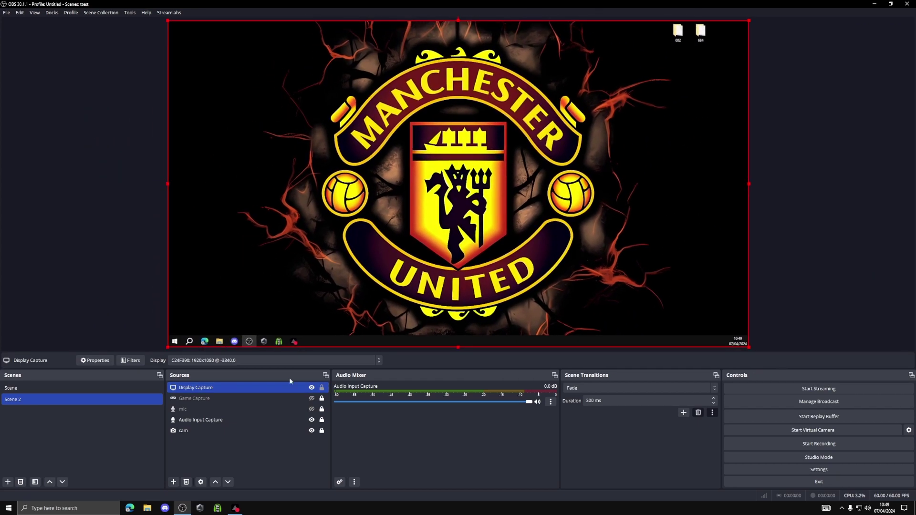
left_click(322, 388)
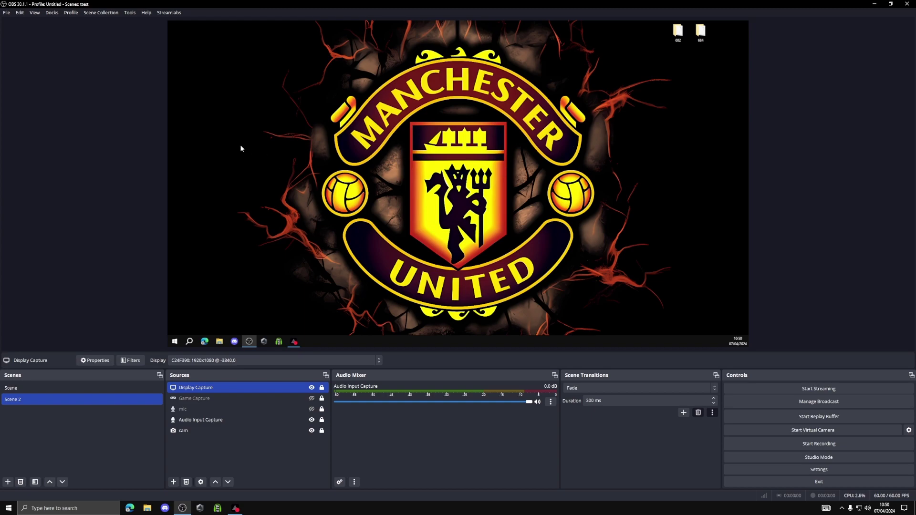
Step: Hide the Display Capture source and show it again
right_click(311, 390)
left_click(245, 460)
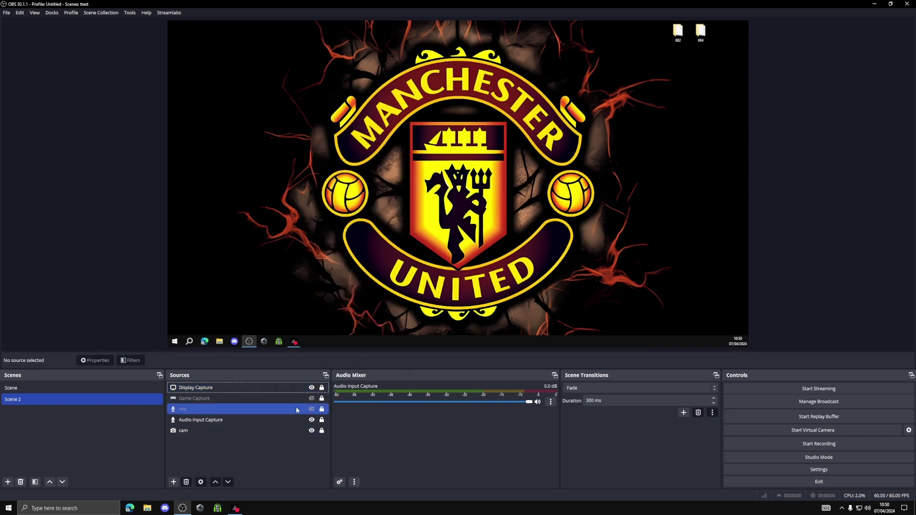
left_click(312, 388)
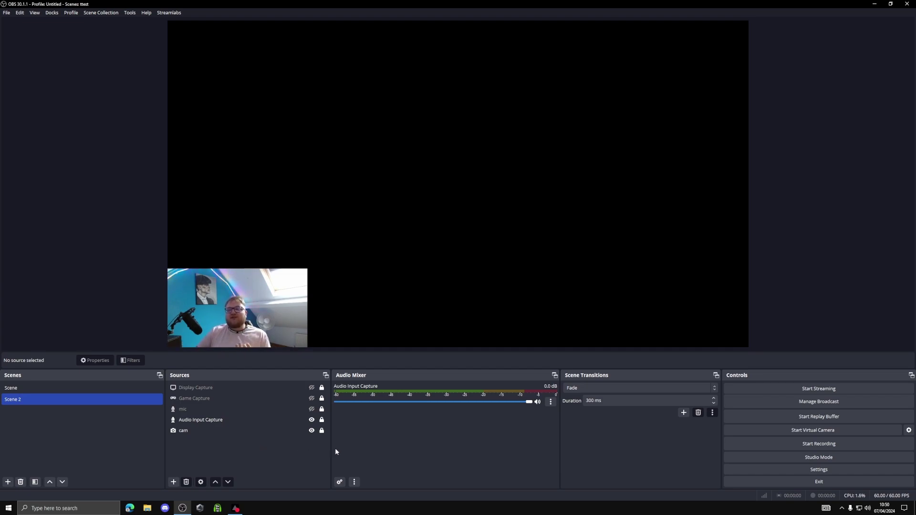
left_click(248, 387)
left_click(311, 387)
Step: Unlock the Display Capture and cam sources
left_click(322, 387)
key("Down")
key("Down")
key("Down")
key("Down")
left_click(322, 433)
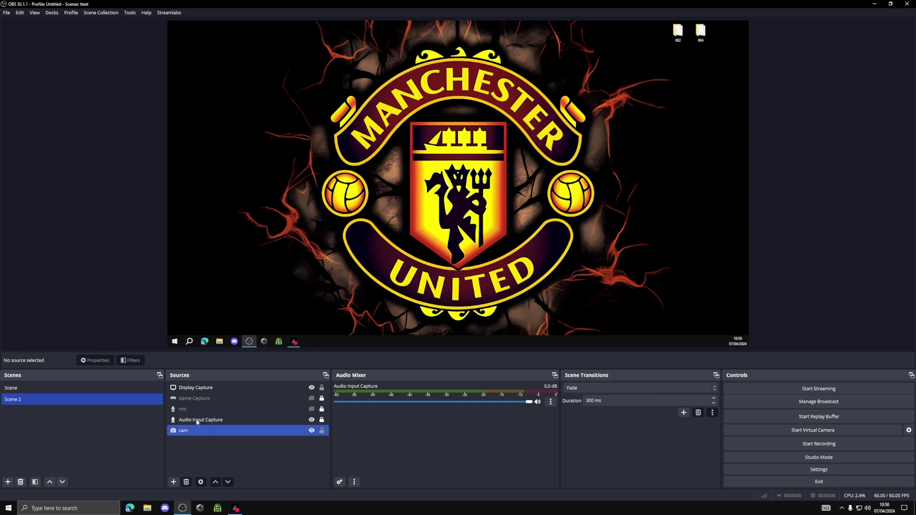
left_click(169, 442)
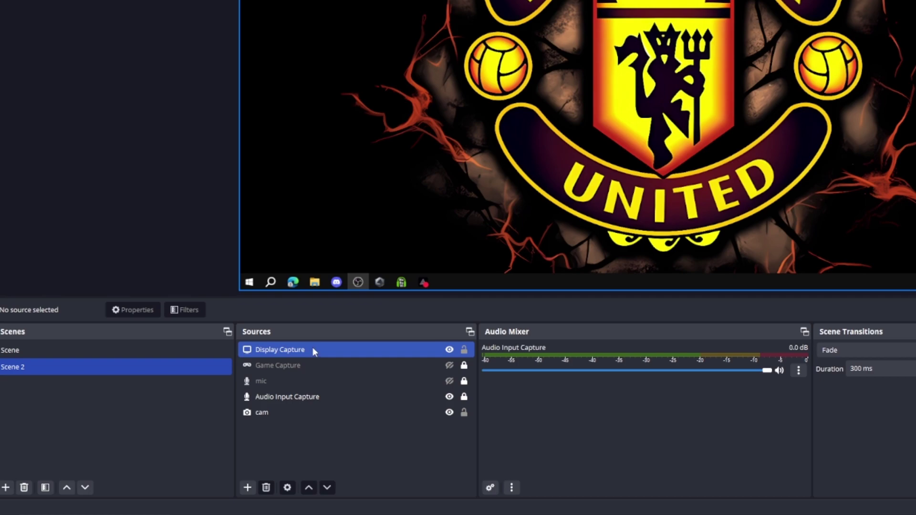
Step: Move Display Capture below cam to the end of the source order, and lock both sources
left_click_drag(313, 347, 307, 426)
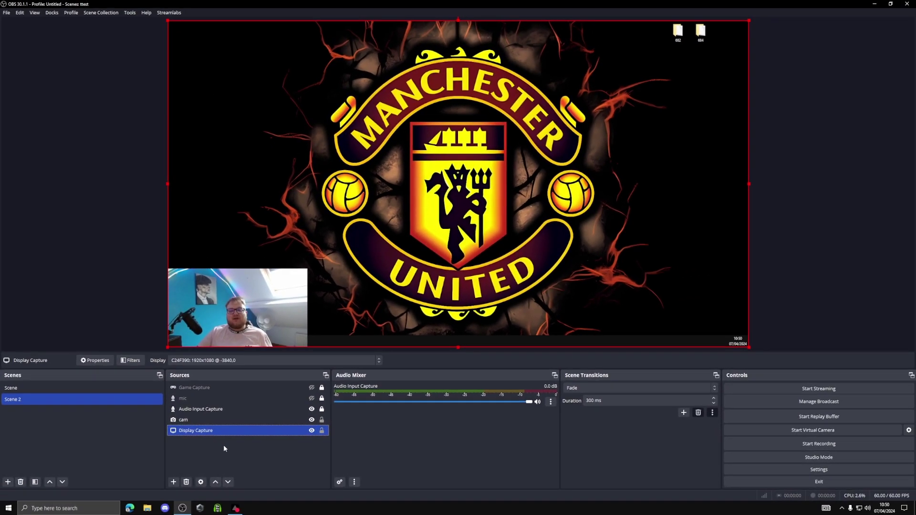
left_click(321, 432)
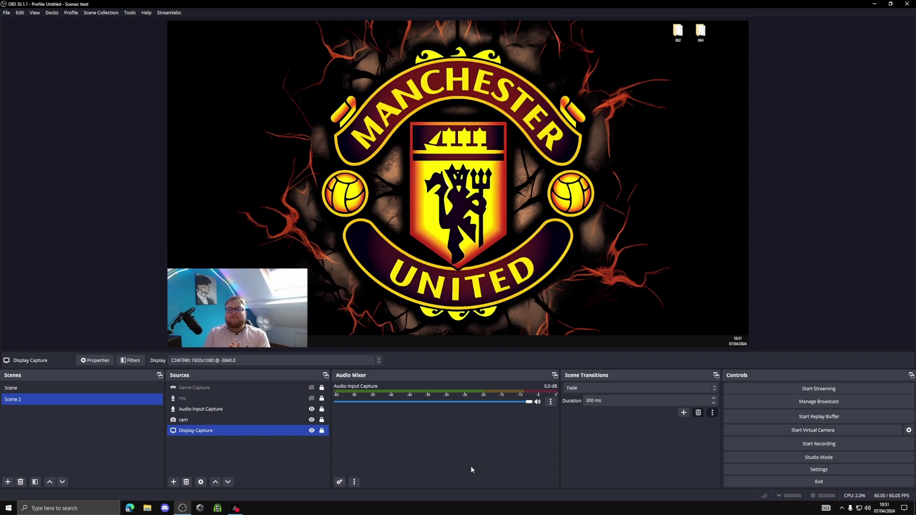
Step: Set the scene transition to Fade with a 900 ms duration and test it by switching to Scene and back to Scene 2
left_click(615, 392)
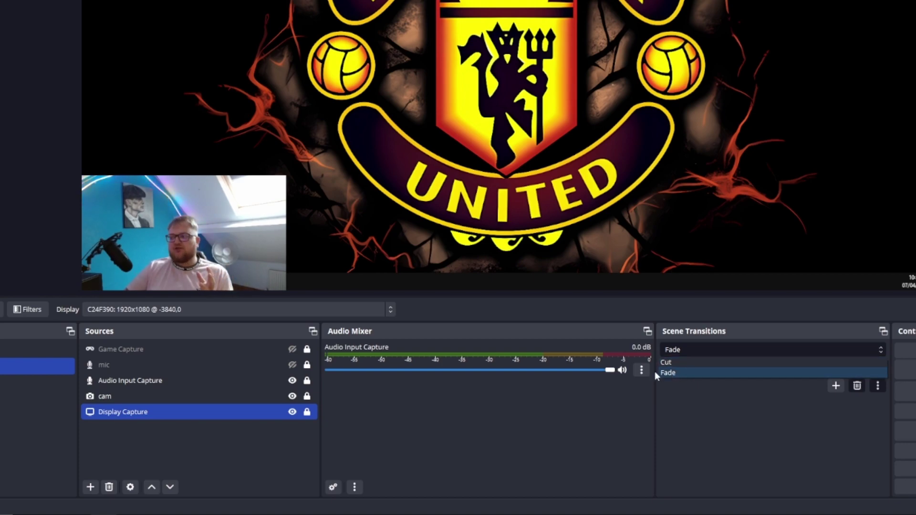
left_click(661, 373)
double_click(768, 366)
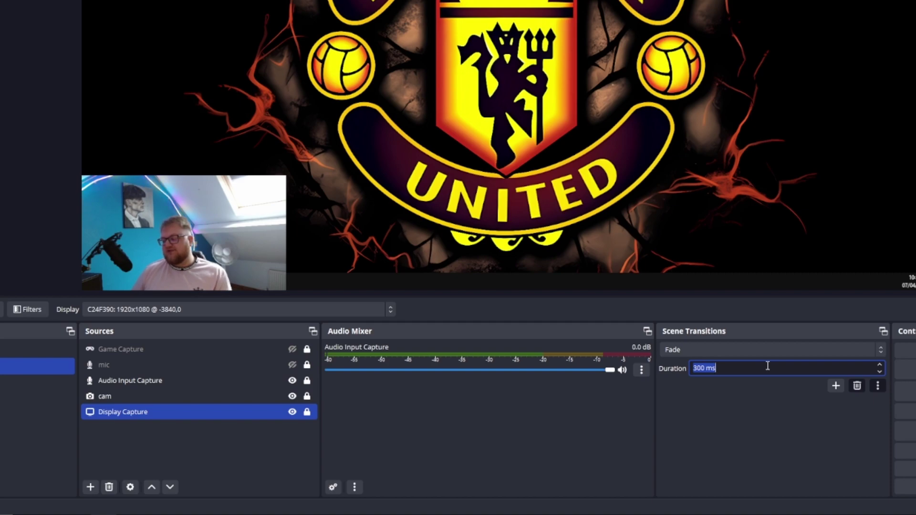
type("900")
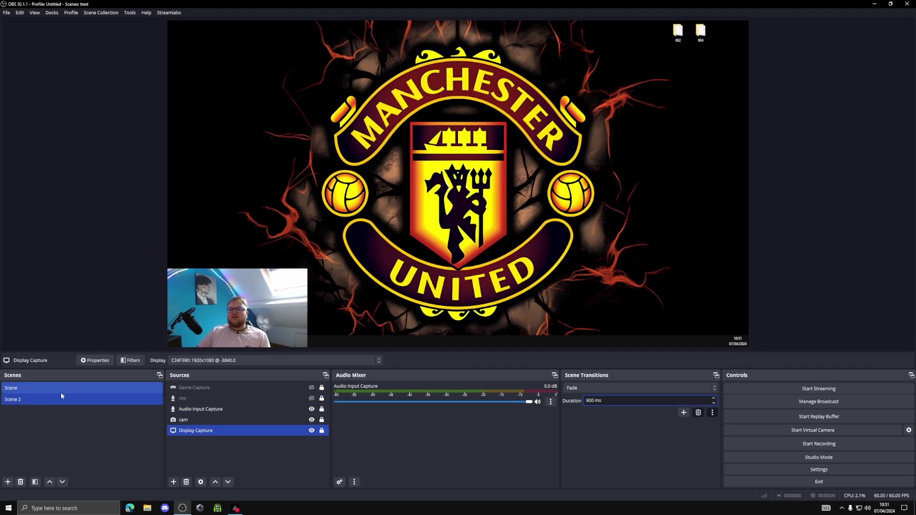
left_click(59, 390)
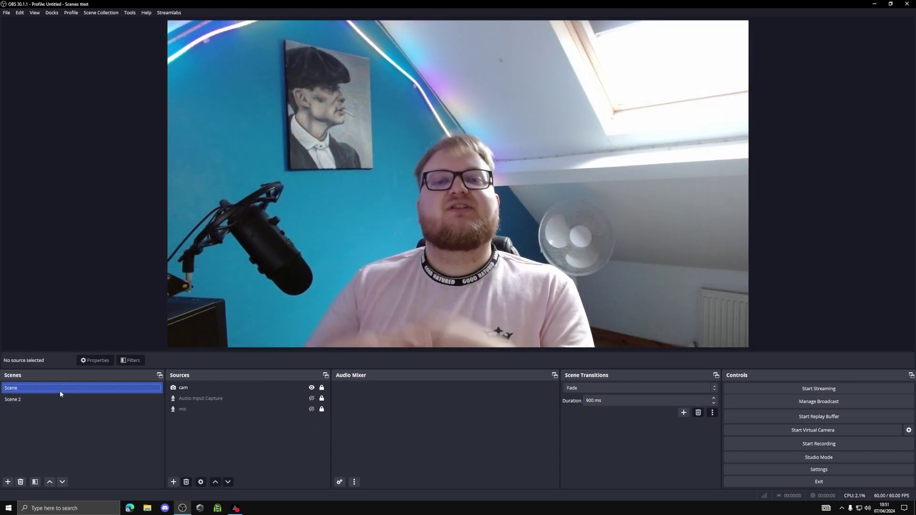
left_click(43, 399)
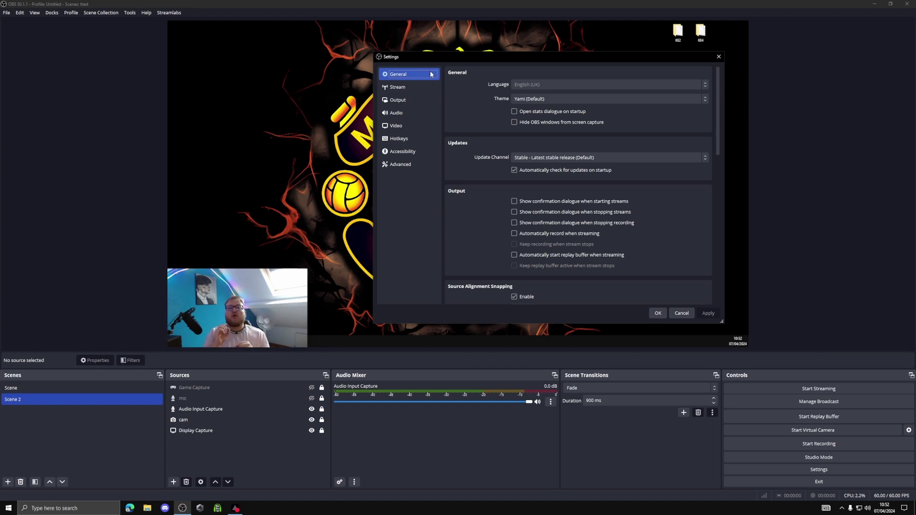
Step: Open the program settings and look through the General options, from updates and output to preview and multiview
scroll(488, 112, "down", 5)
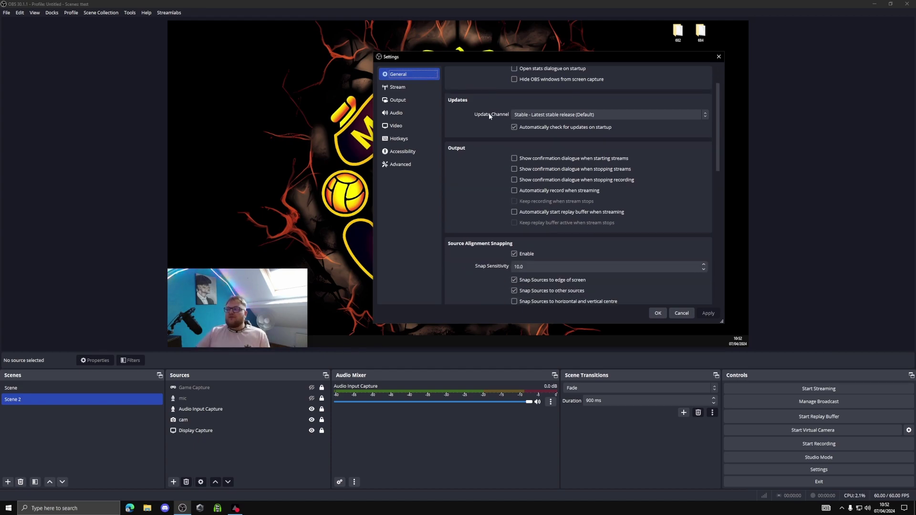
scroll(489, 114, "down", 5)
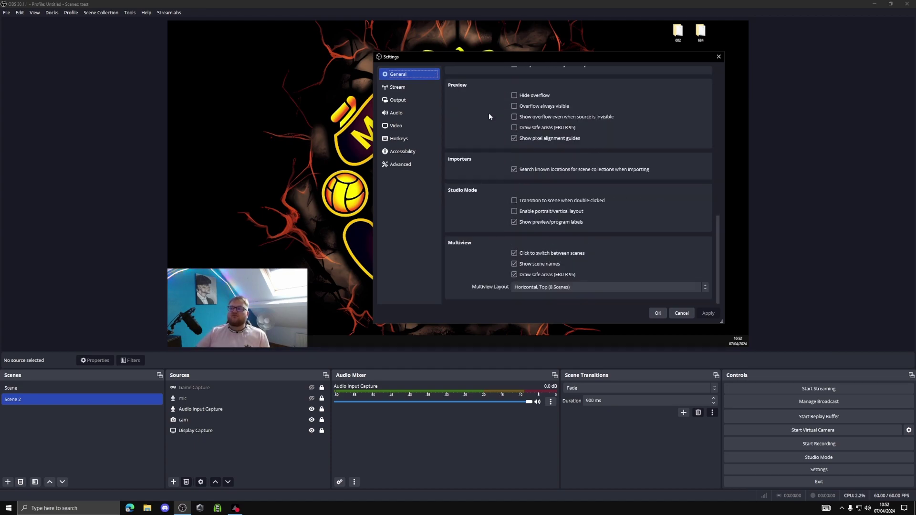
scroll(476, 161, "up", 10)
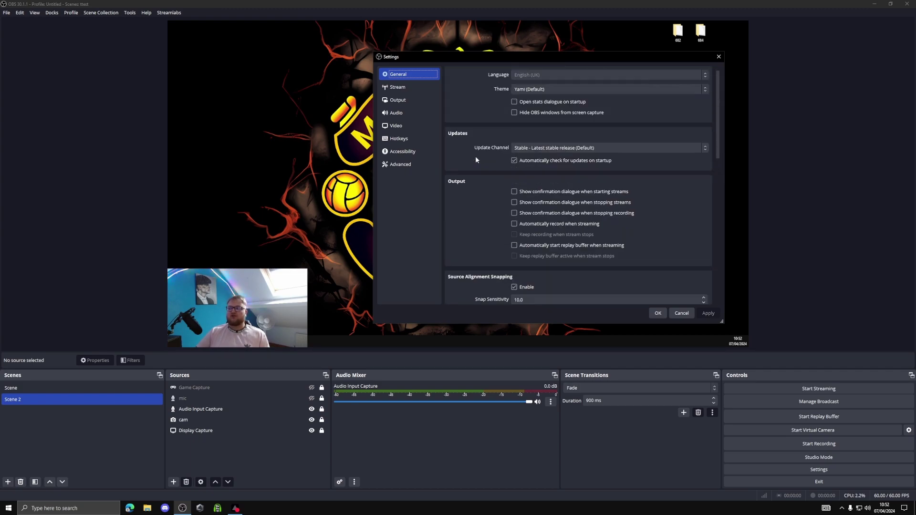
Step: Review the available streaming services in the Stream settings and choose YouTube - RTMPS
left_click(403, 87)
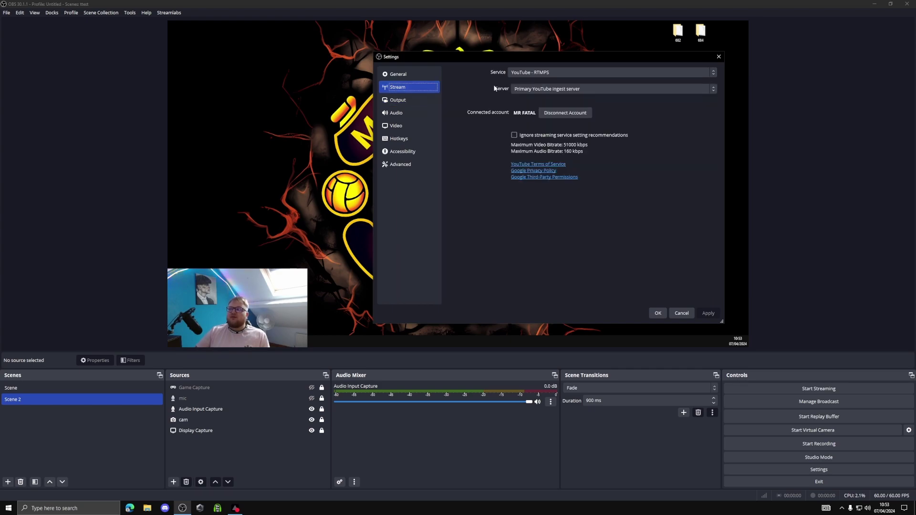
left_click(566, 68)
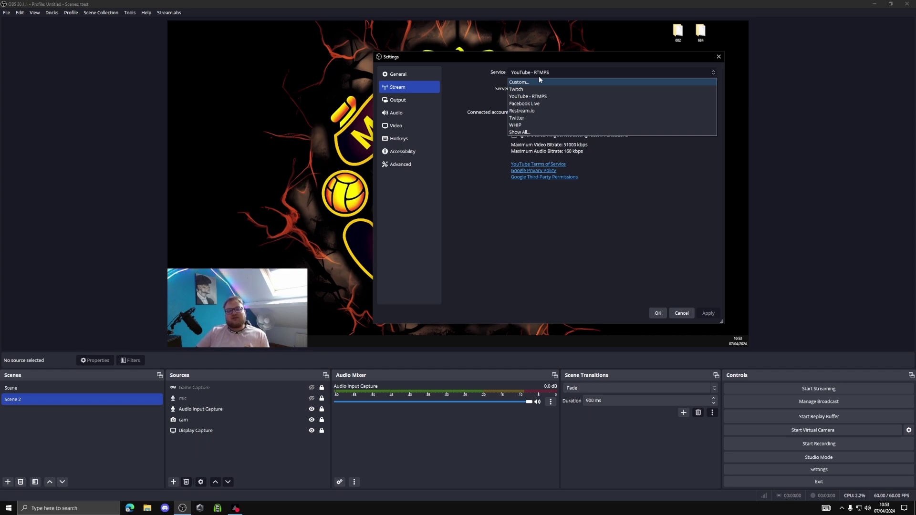
left_click(457, 86)
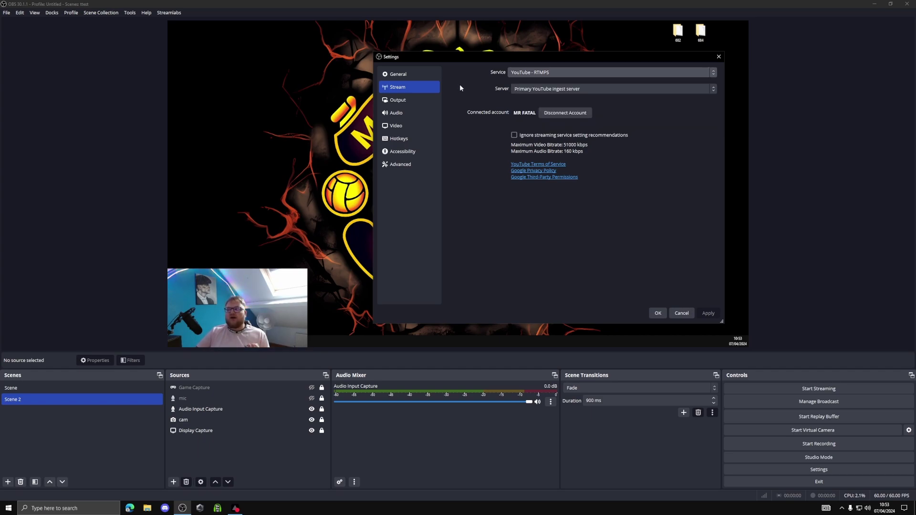
left_click(514, 75)
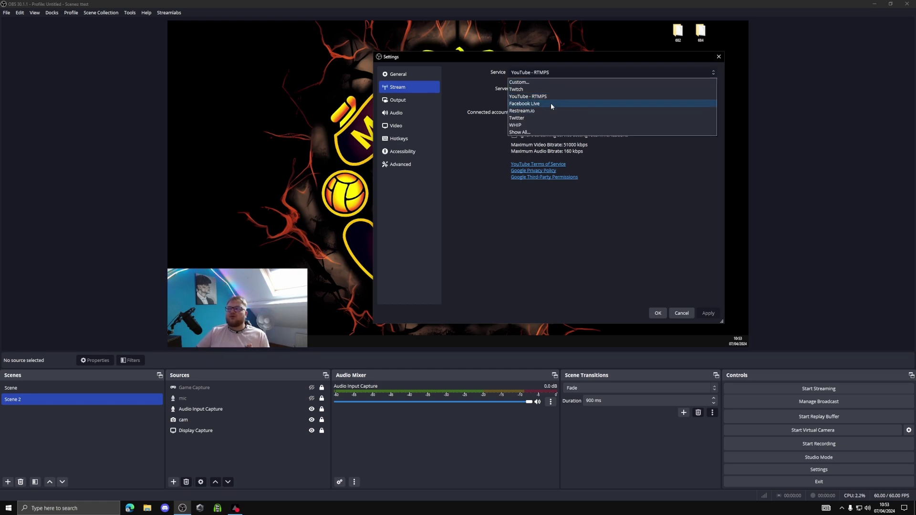
left_click(525, 96)
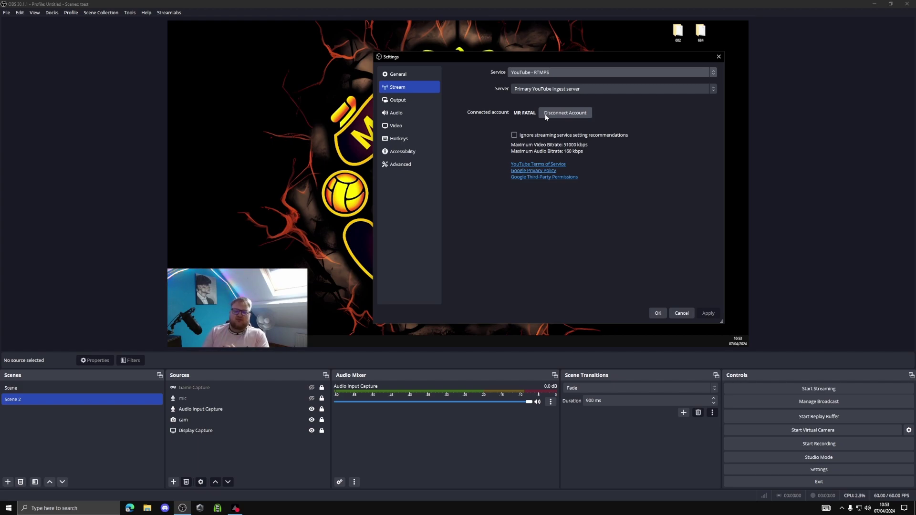
Step: Examine the streaming output settings, including the available audio bitrates and encoder presets
left_click(397, 99)
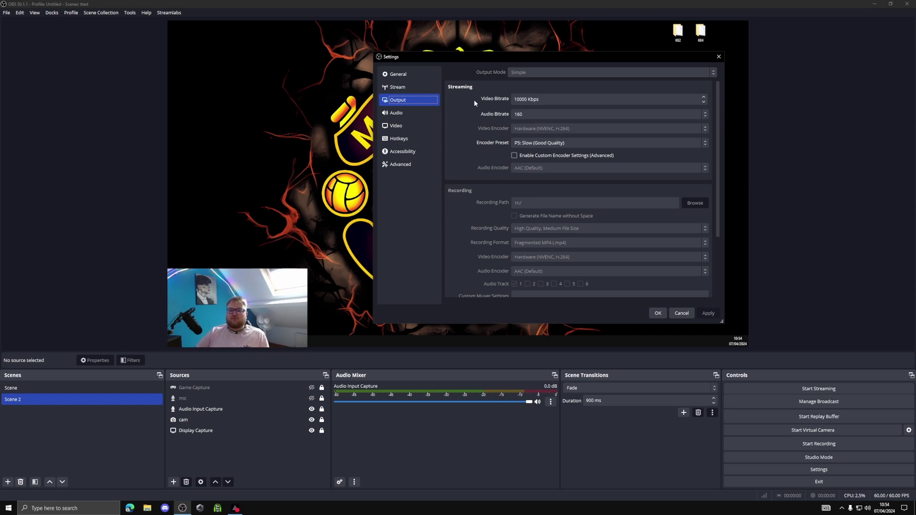
left_click(540, 115)
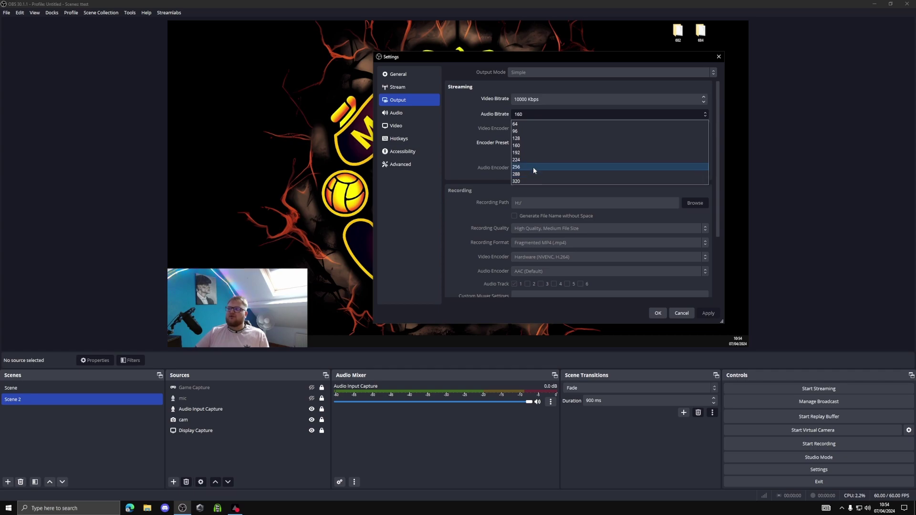
left_click(462, 113)
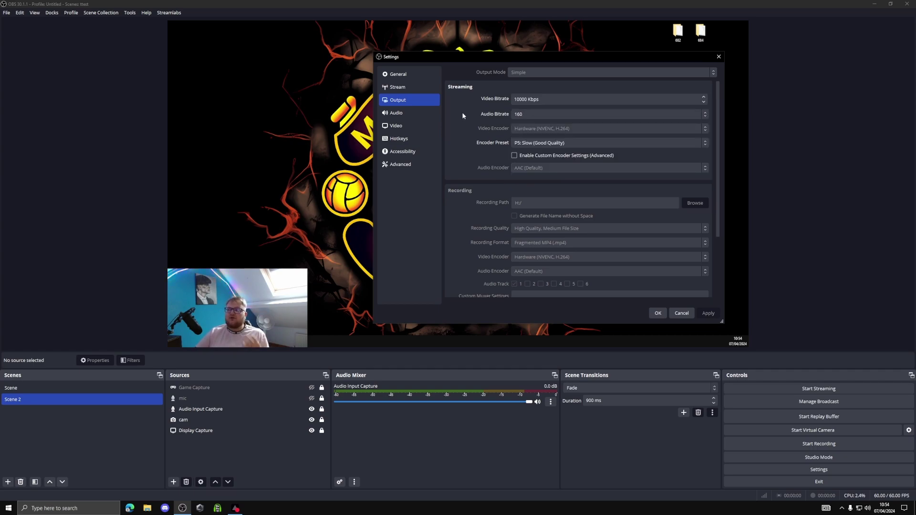
scroll(463, 115, "down", 1)
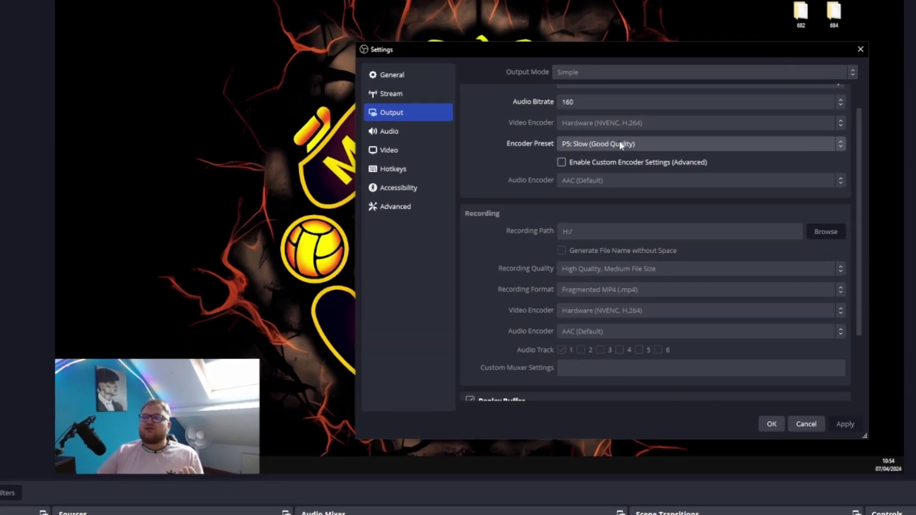
left_click(619, 142)
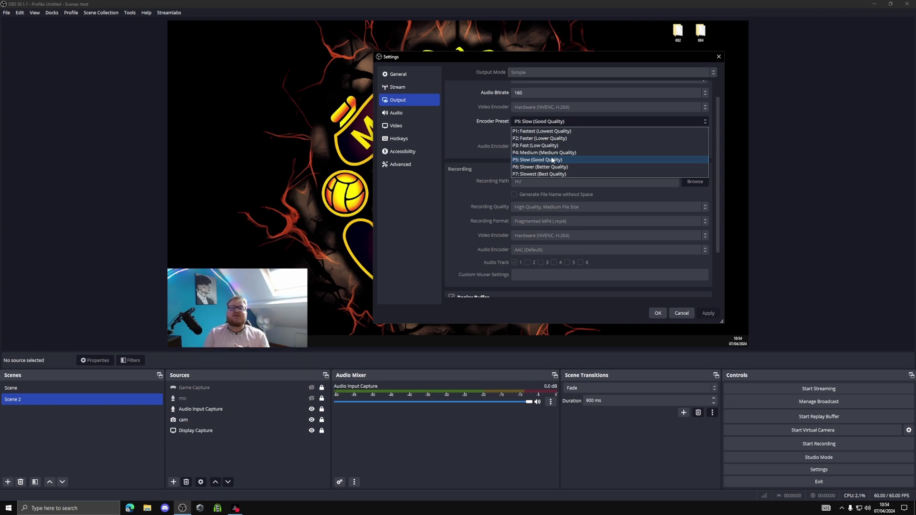
Step: Examine the recording path, quality, format and encoder settings in the output options, along with the replay buffer limits
scroll(479, 128, "down", 2)
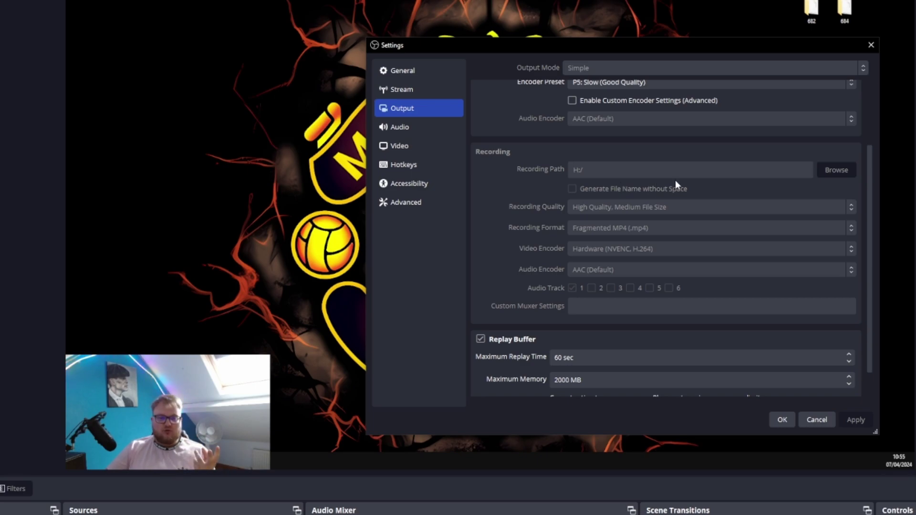
scroll(662, 174, "down", 2)
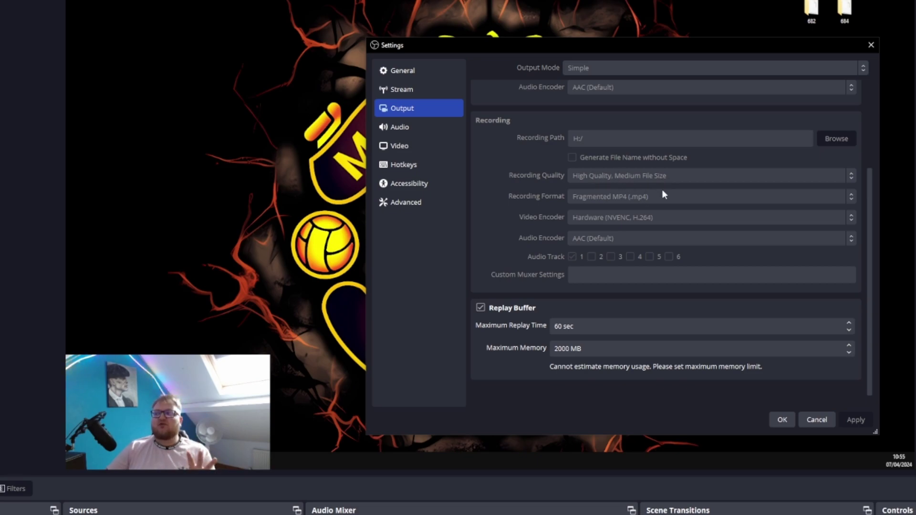
mouse_move(662, 190)
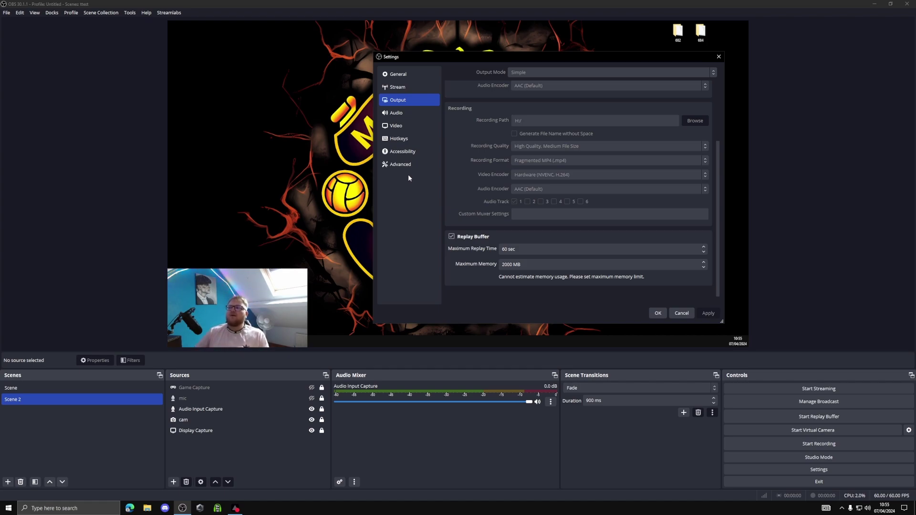
scroll(554, 174, "up", 3)
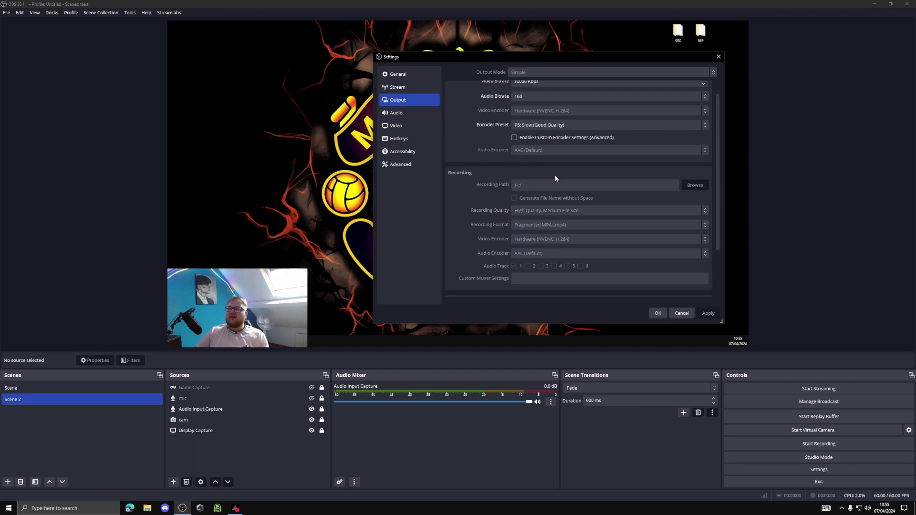
scroll(554, 174, "down", 1)
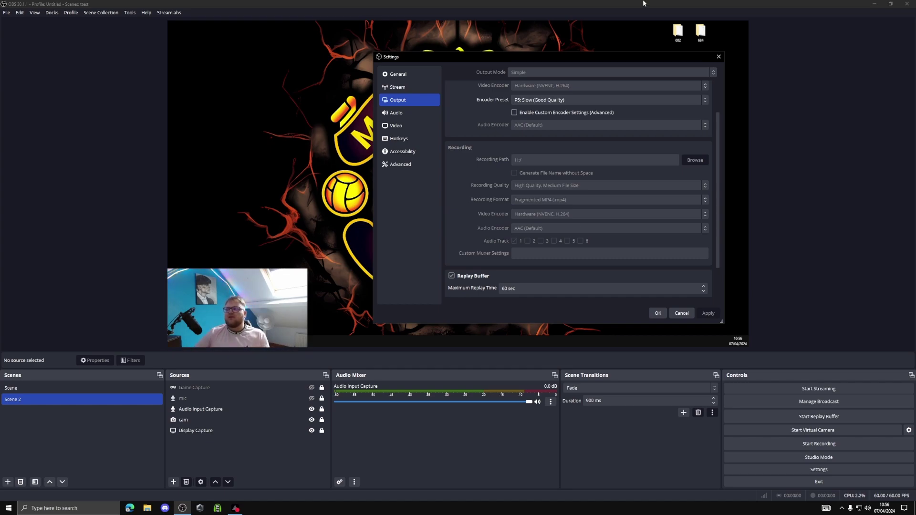
scroll(560, 205, "down", 2)
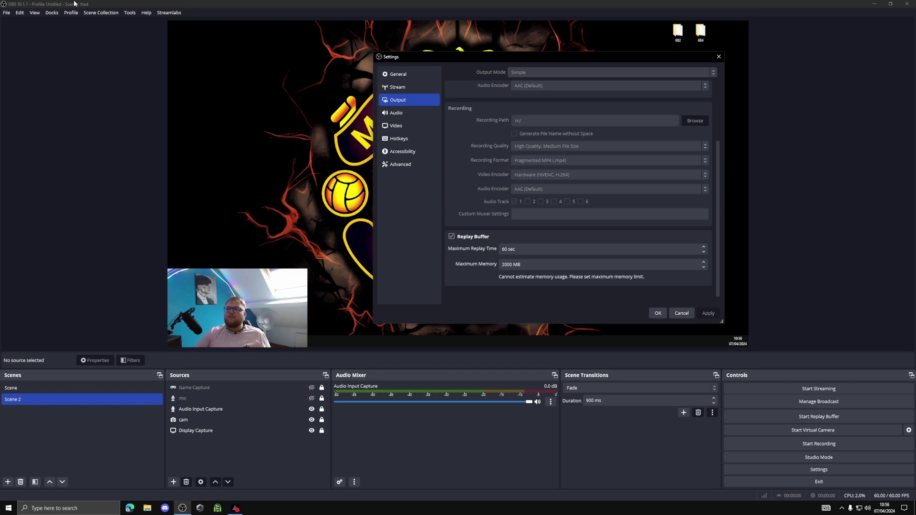
Step: Look through the global audio devices, meters and push-to-talk options, and check the video resolution and frame rate settings
left_click(413, 114)
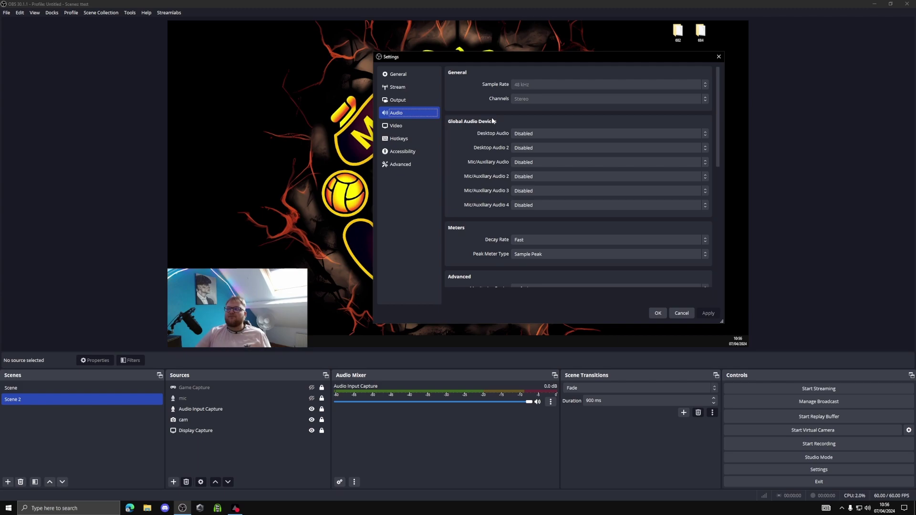
scroll(443, 188, "down", 4)
scroll(453, 189, "up", 3)
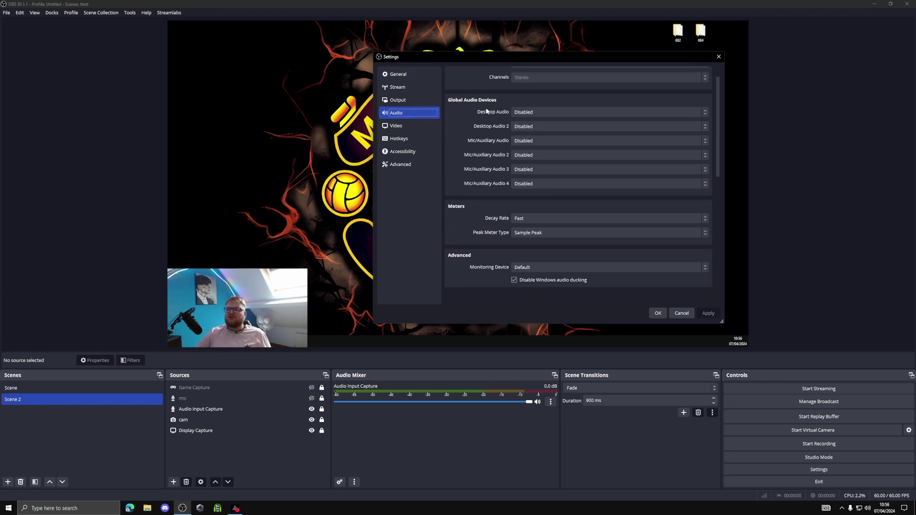
scroll(482, 134, "down", 4)
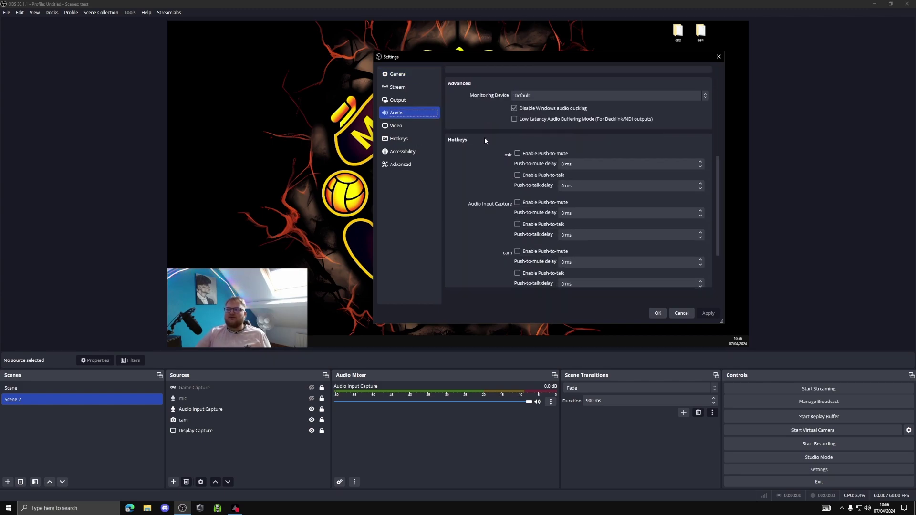
scroll(504, 127, "down", 2)
scroll(529, 110, "up", 5)
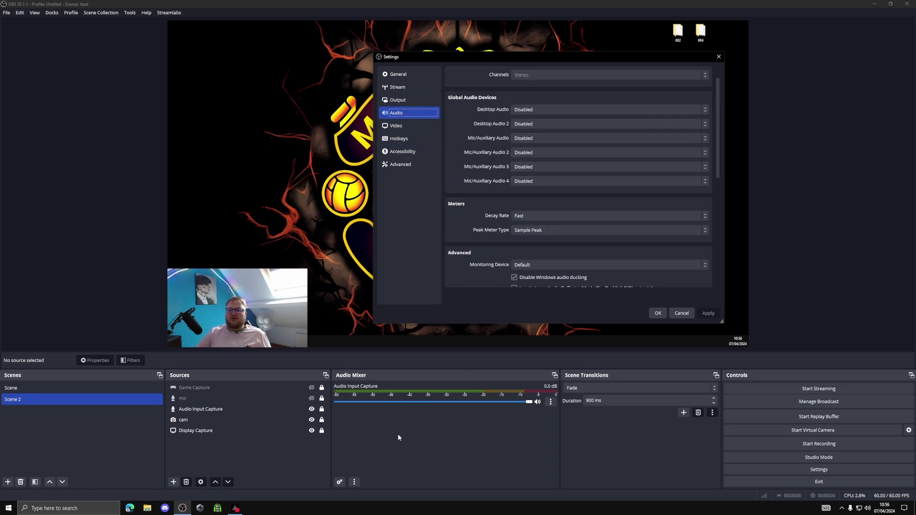
left_click(403, 127)
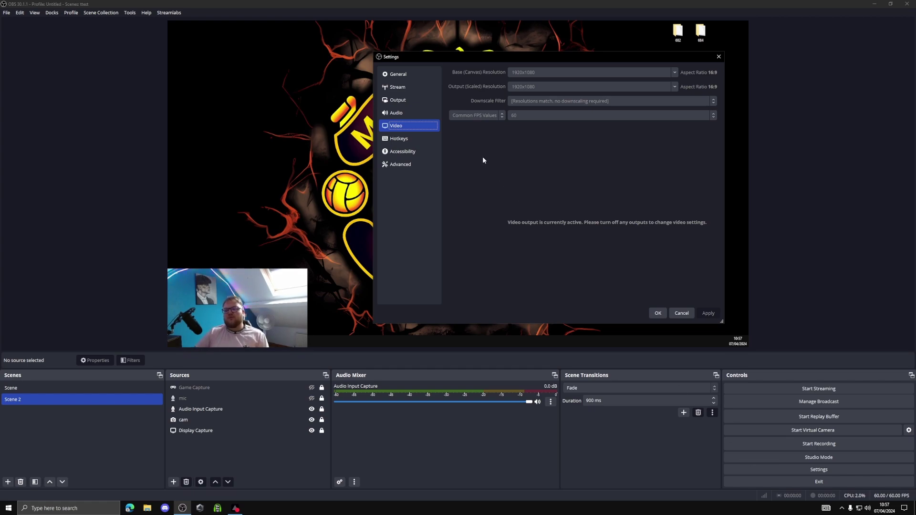
Step: Look through the hotkey assignments for streaming, recording, scenes and sources, and view the accessibility colour settings
left_click(399, 138)
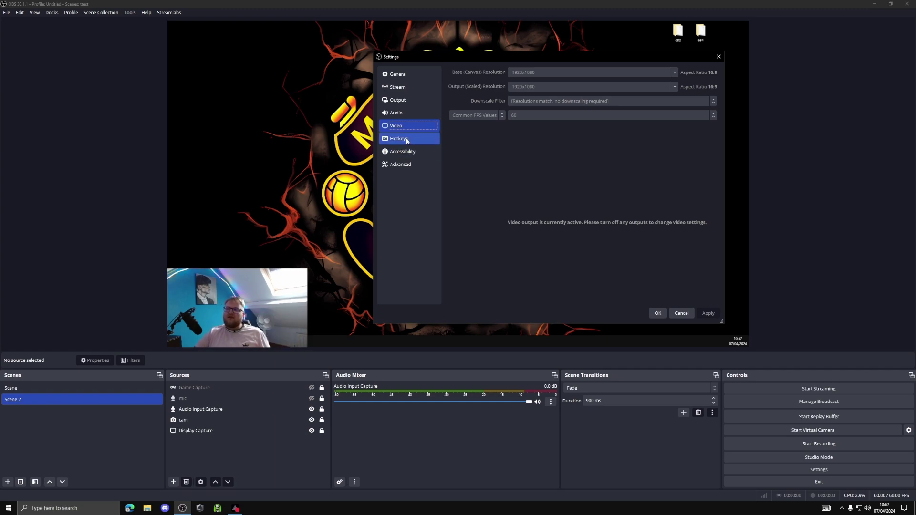
scroll(471, 157, "down", 10)
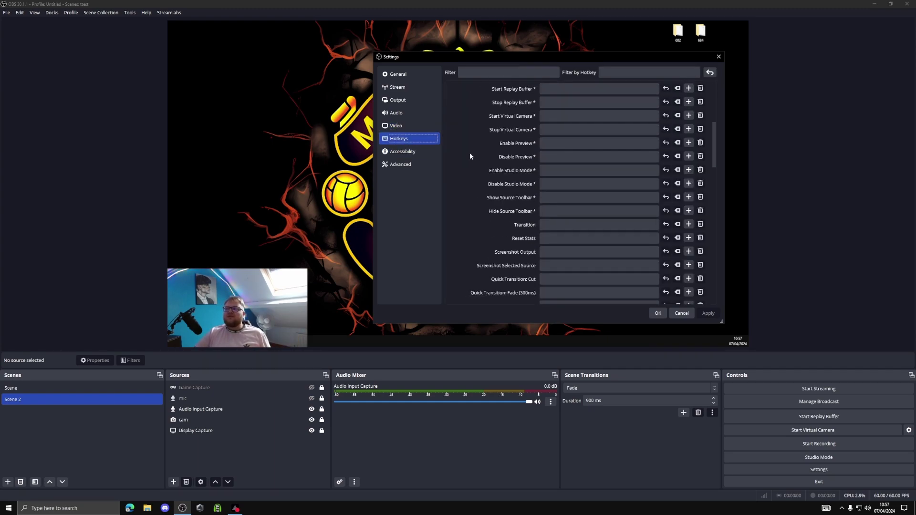
scroll(470, 156, "down", 4)
scroll(666, 191, "up", 2)
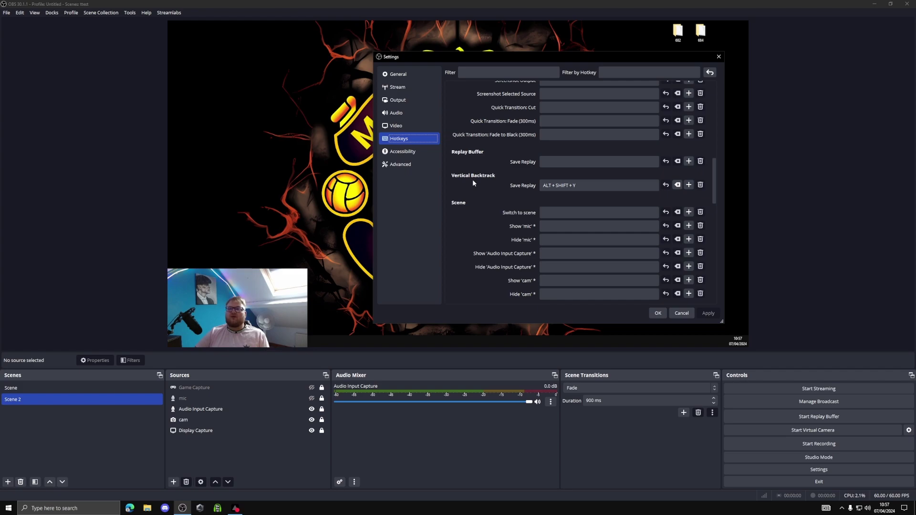
scroll(472, 180, "down", 10)
scroll(479, 178, "up", 10)
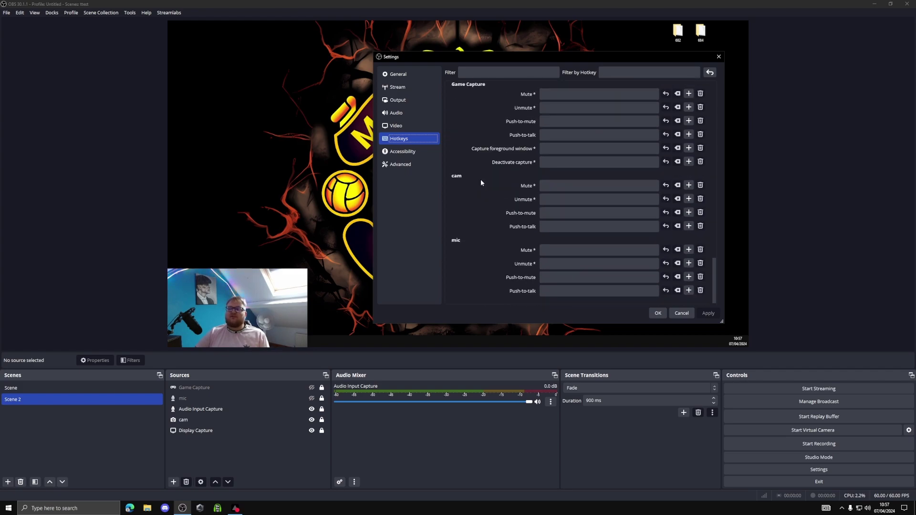
scroll(515, 172, "up", 15)
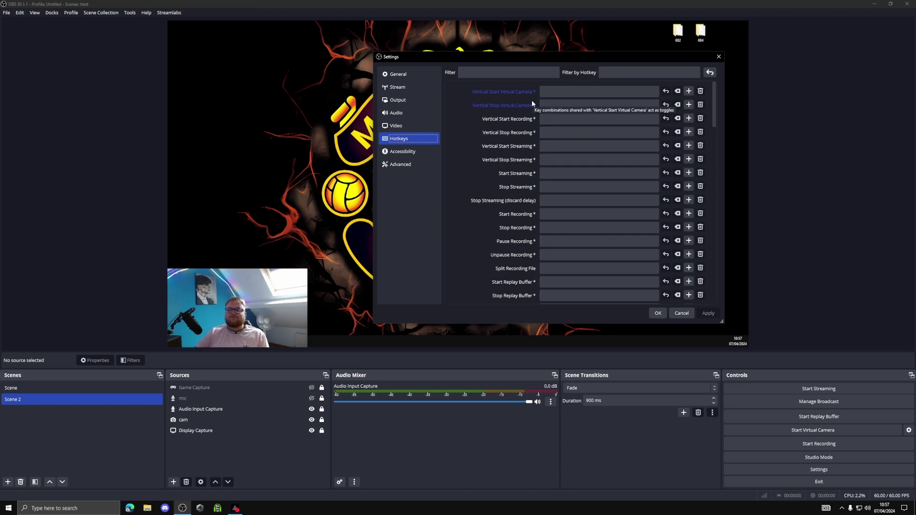
left_click(421, 156)
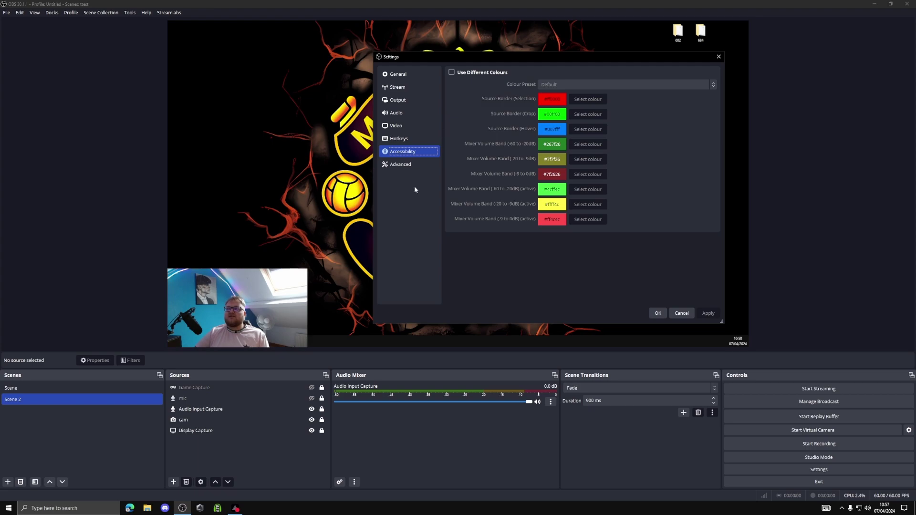
Step: Look through the advanced settings for video, recording filenames, stream delay, automatic reconnection and network, and close the settings
left_click(409, 165)
scroll(473, 125, "down", 3)
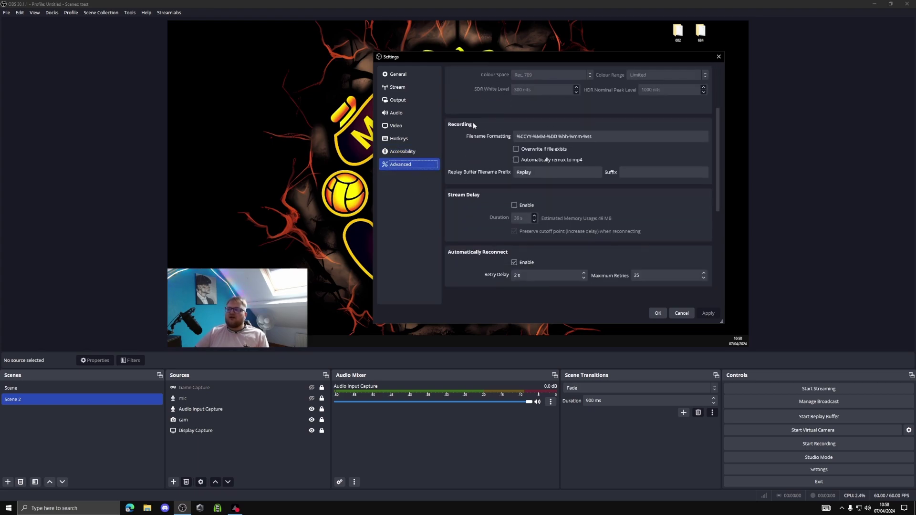
scroll(473, 125, "down", 5)
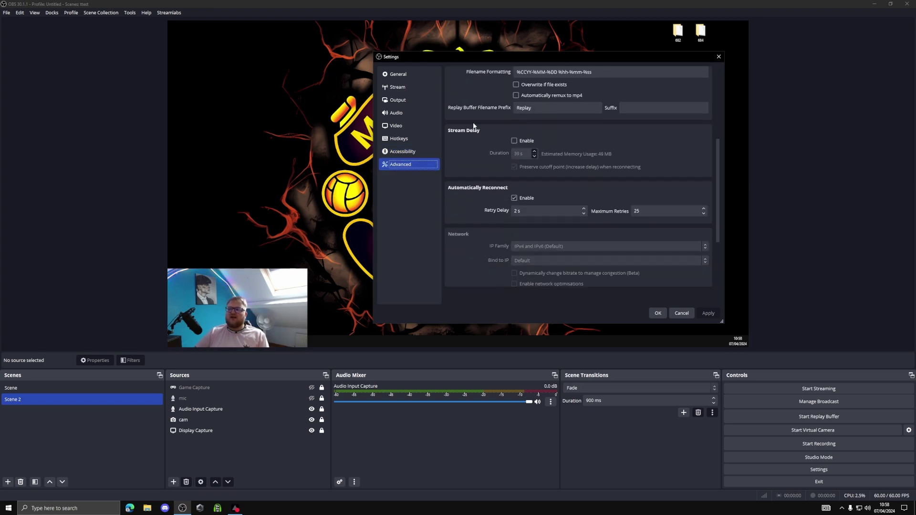
scroll(473, 122, "up", 6)
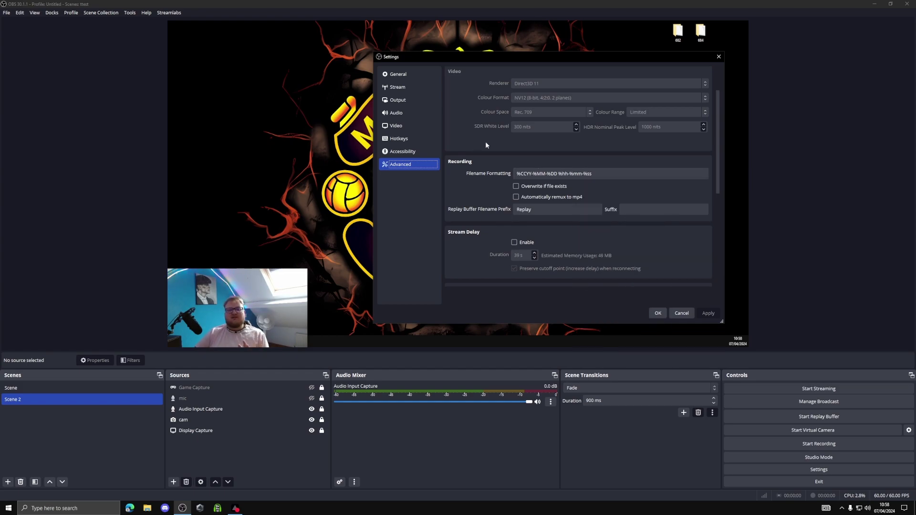
scroll(486, 145, "up", 2)
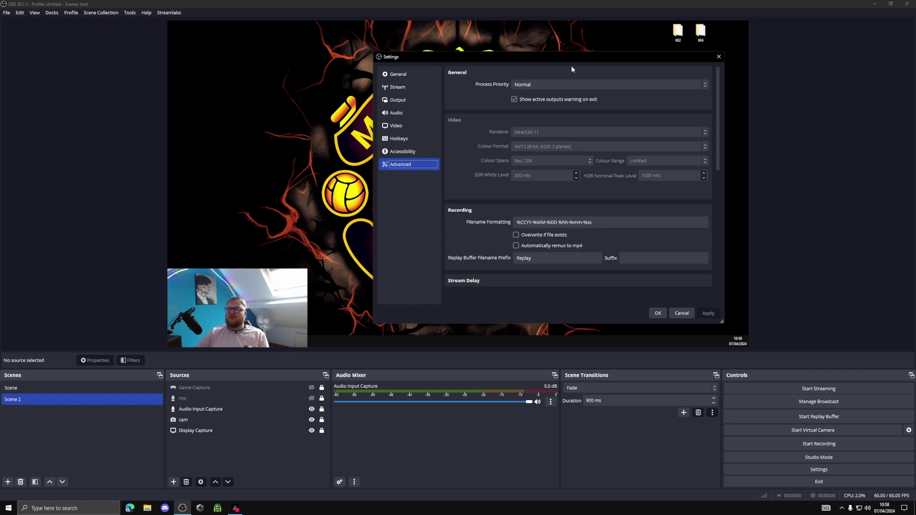
key("Escape")
Step: Start the Auto-Configuration Wizard and choose to optimise for streaming, with recording secondary
left_click(126, 13)
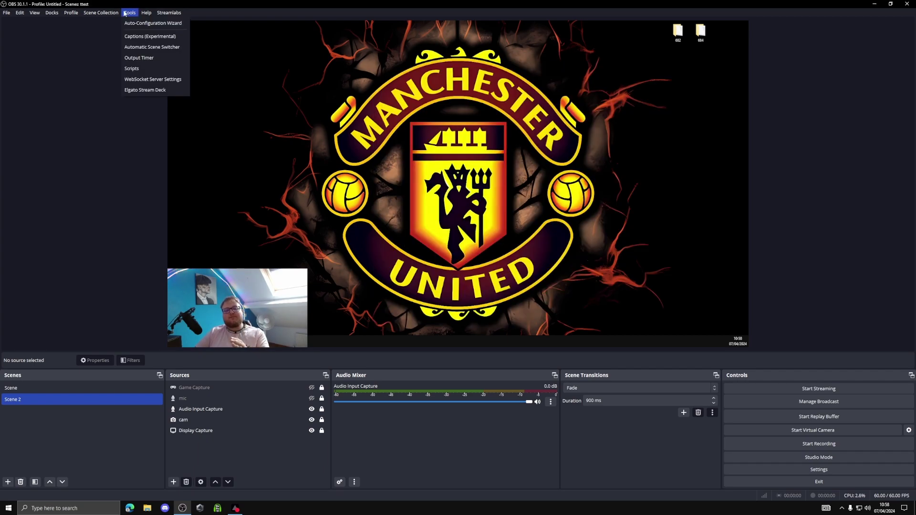
mouse_move(108, 15)
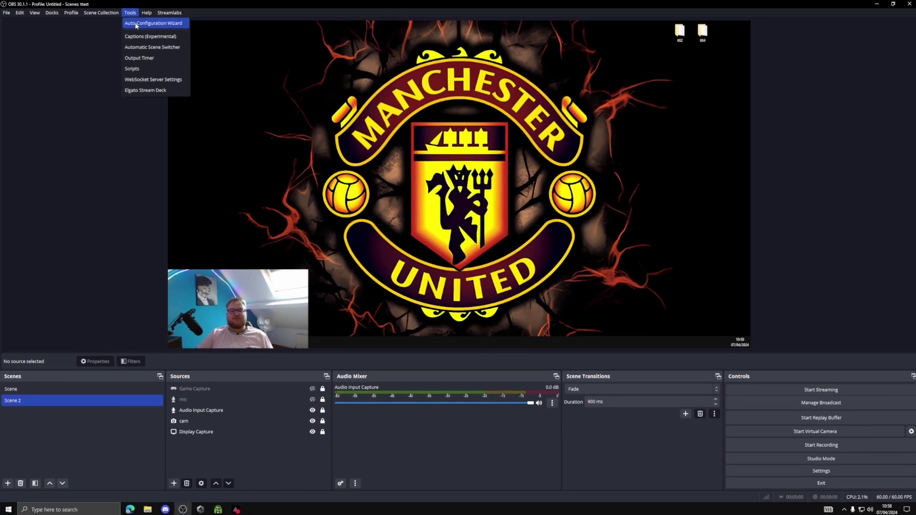
left_click(136, 24)
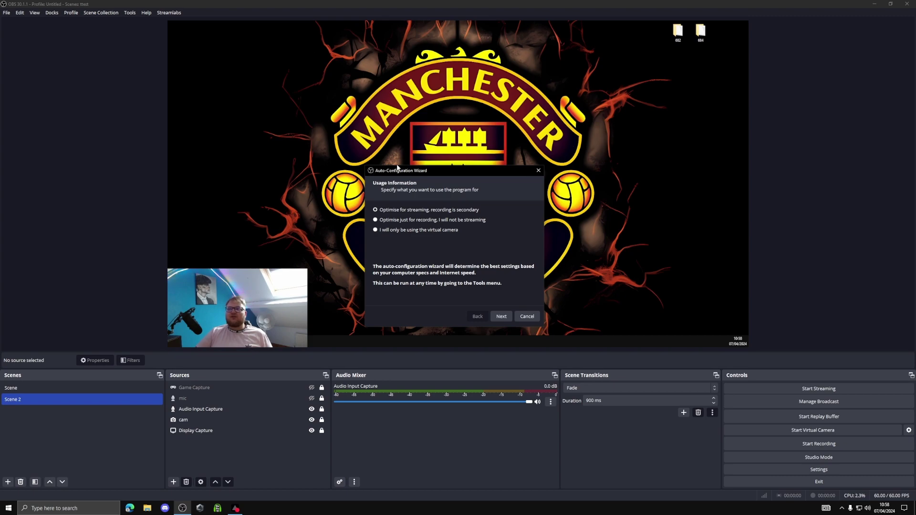
left_click_drag(397, 167, 402, 83)
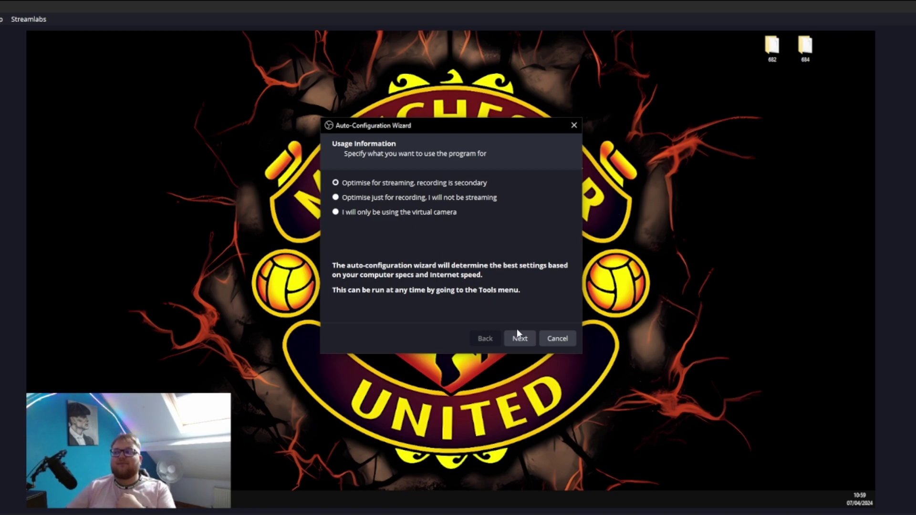
left_click(520, 341)
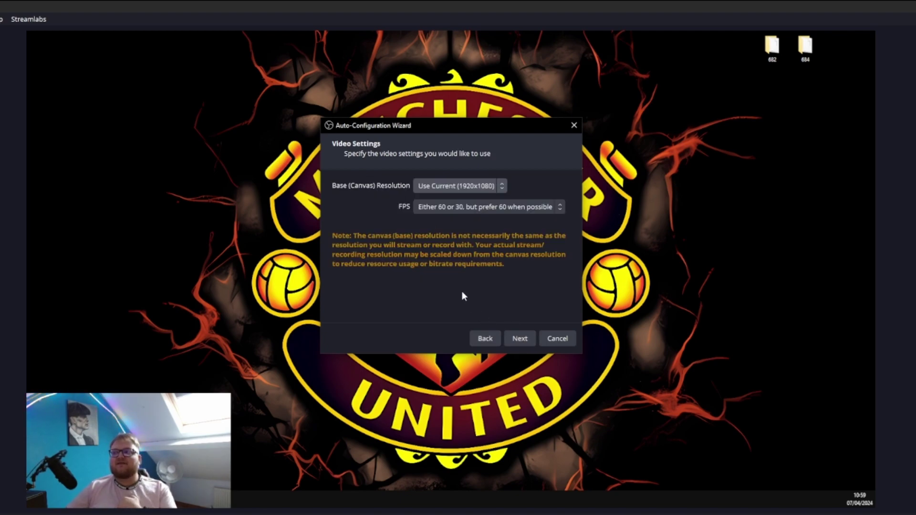
Step: Set the wizard's FPS to 60, keep the current 1920x1080 base resolution, and continue past the video settings
left_click(517, 209)
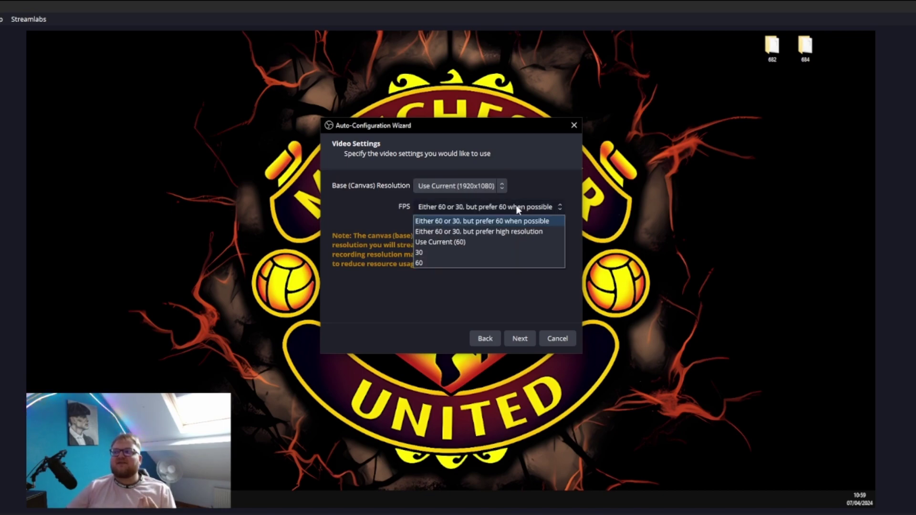
left_click(449, 264)
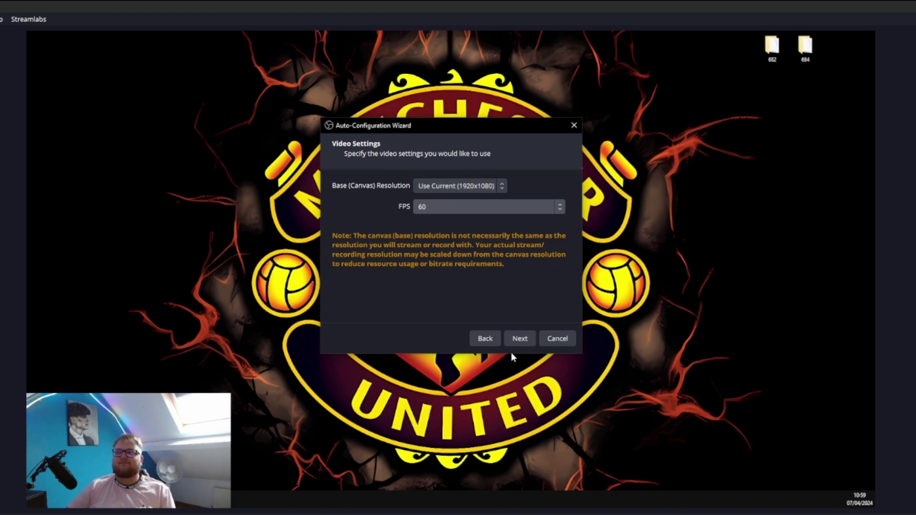
left_click(517, 340)
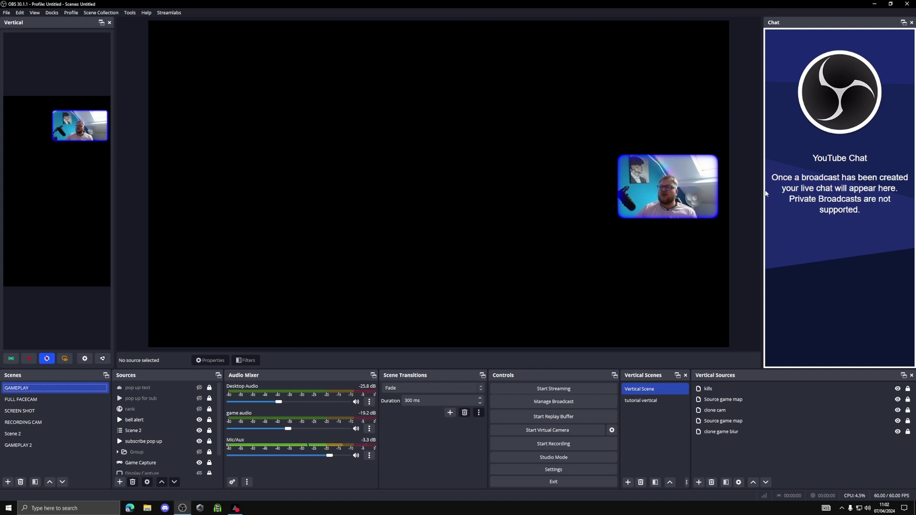
Step: Widen the YouTube chat dock and look through the GAMEPLAY scene's sources, including its group
left_click_drag(762, 191, 740, 161)
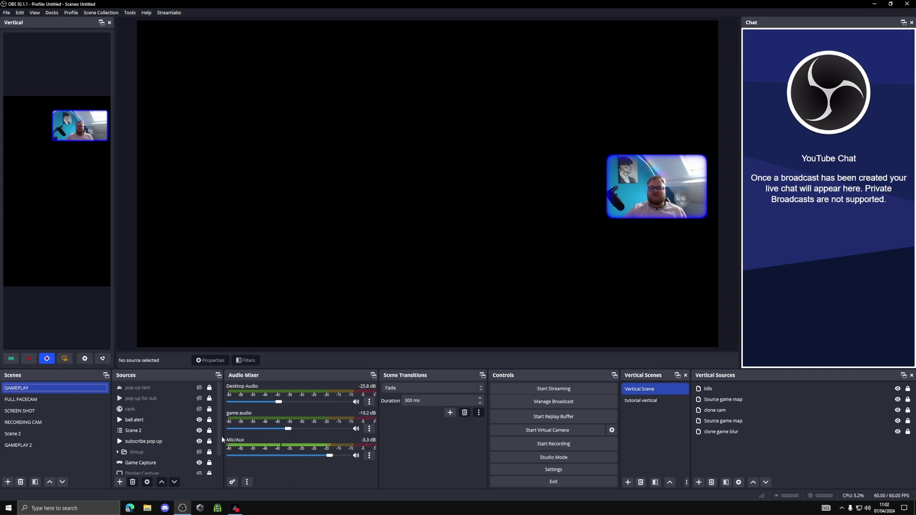
scroll(190, 419, "down", 1)
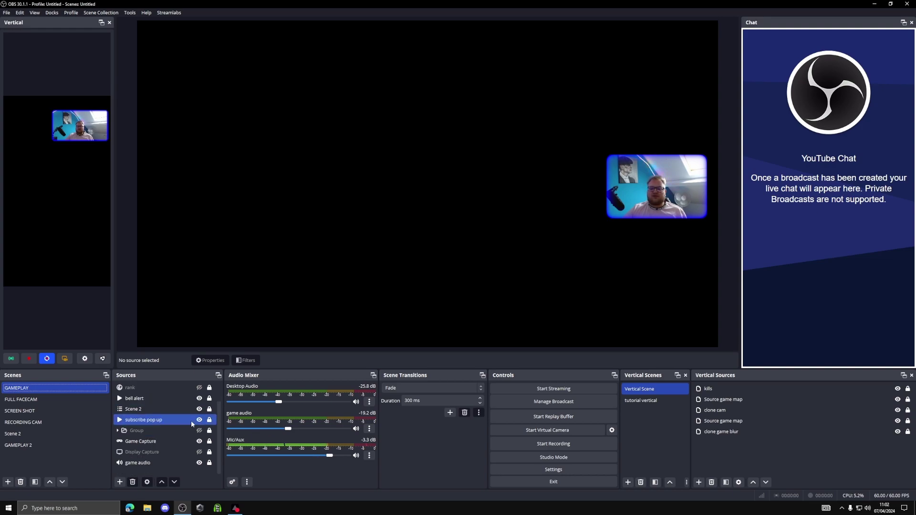
left_click(118, 430)
left_click(118, 430)
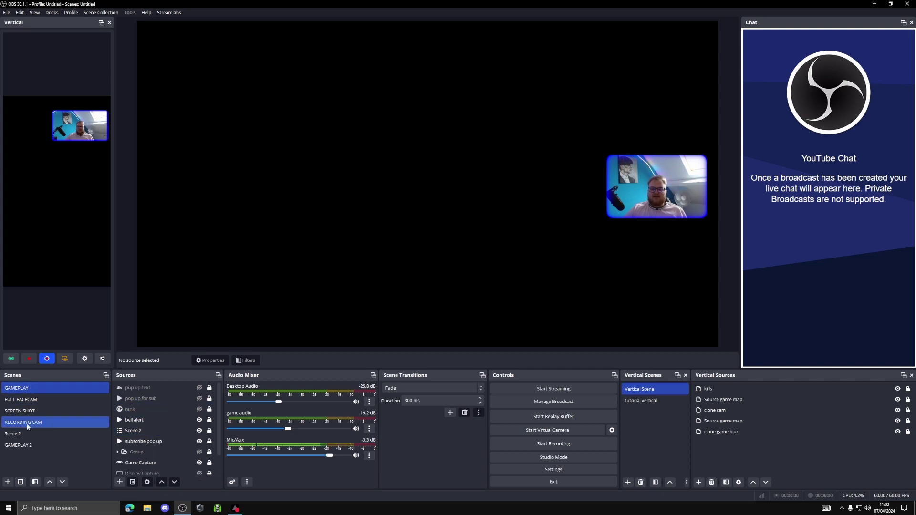
Step: View the FULL FACECAM, SCREEN SHOT, RECORDING CAM, Scene 2 and GAMEPLAY 2 scenes one after another
left_click(50, 403)
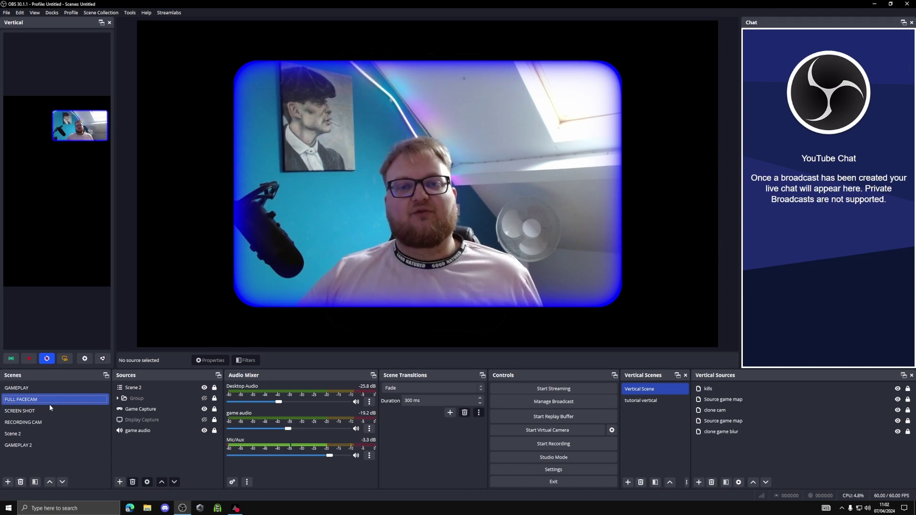
left_click(48, 411)
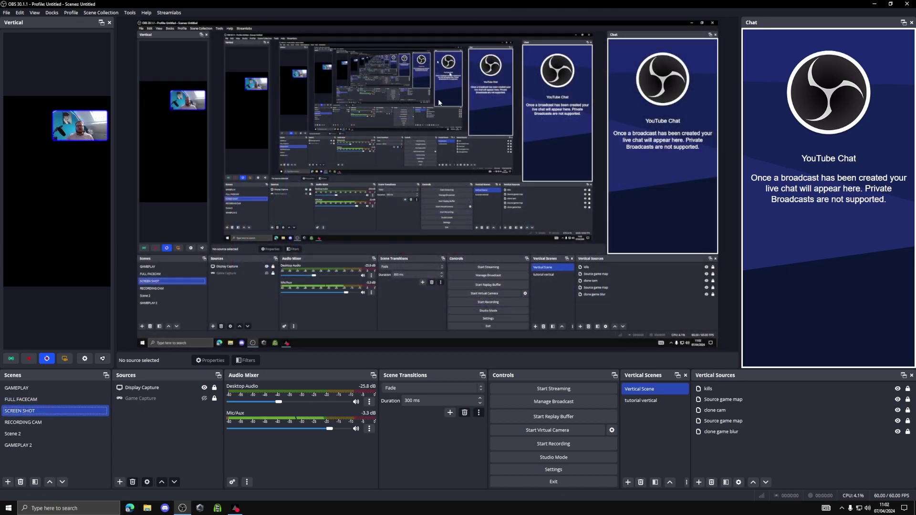
key("Down")
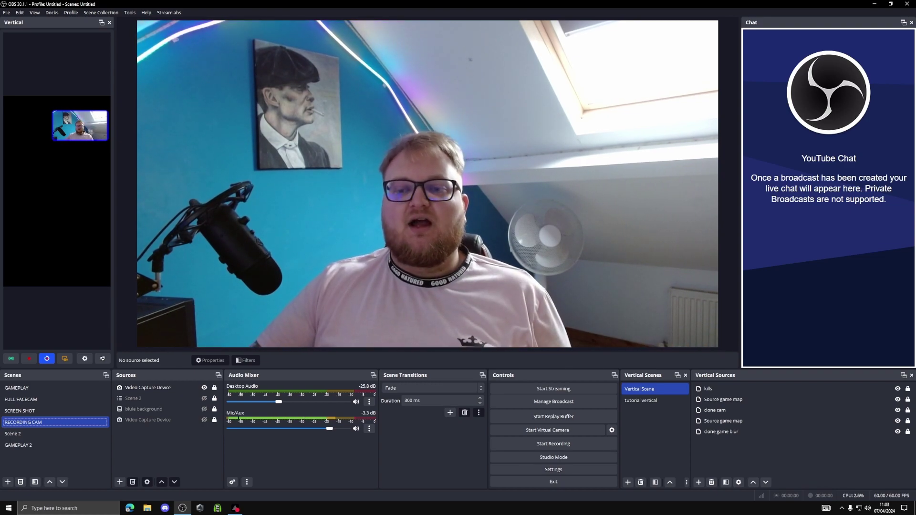
left_click(30, 433)
left_click(17, 445, "shift")
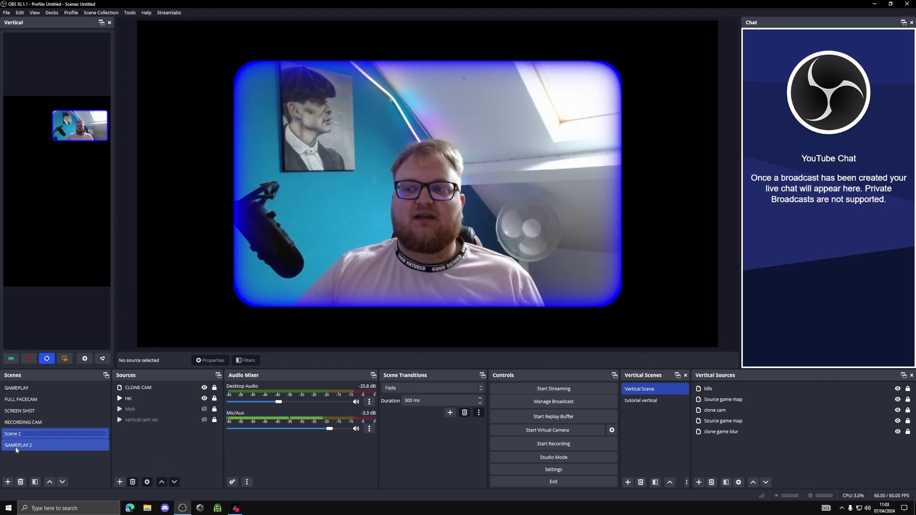
left_click(16, 446)
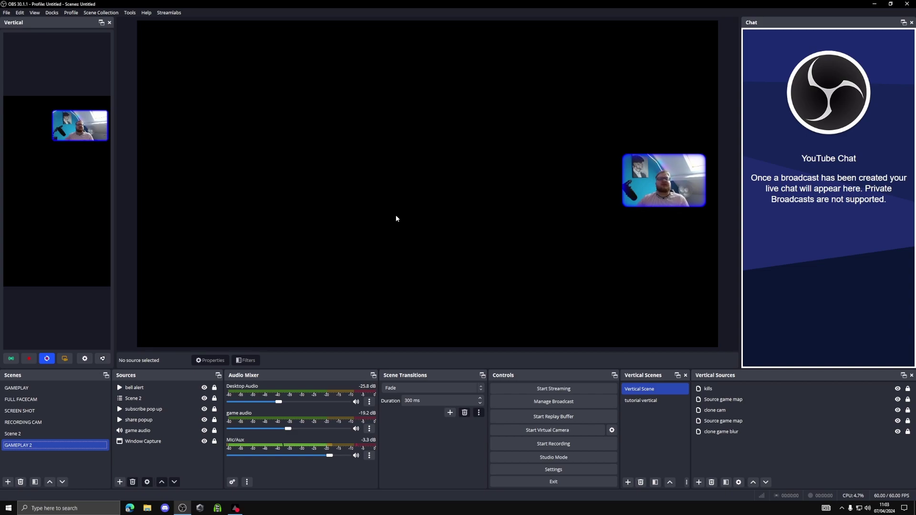
Step: Compare the Scene 2 camera setup with the GAMEPLAY and FULL FACECAM scenes that reuse it as a source
key("Up")
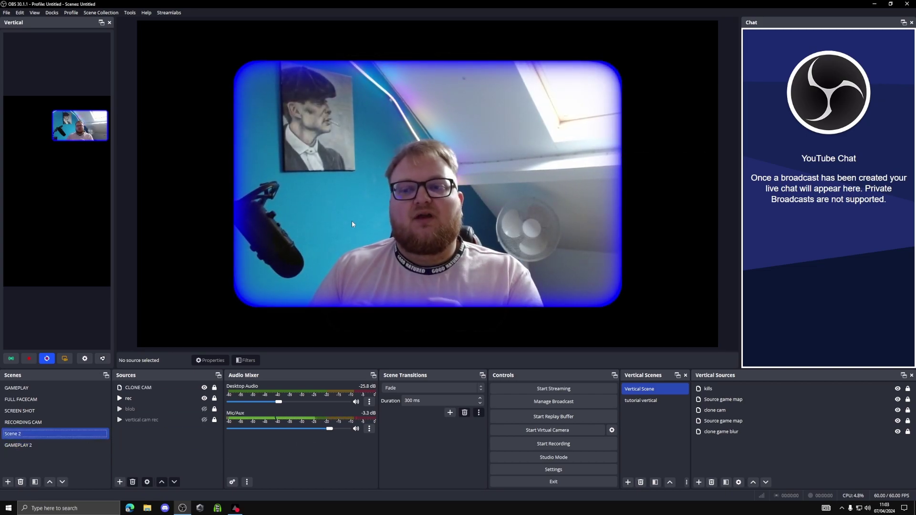
key("Home")
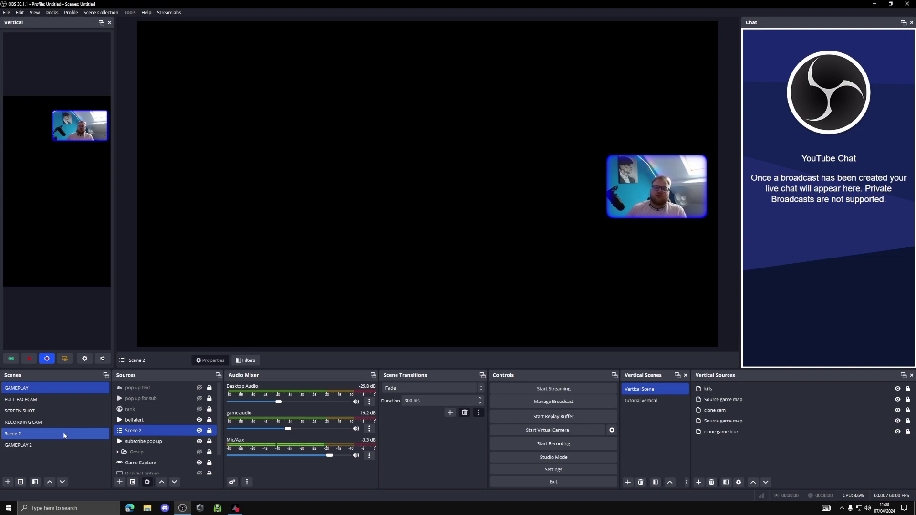
left_click(64, 434)
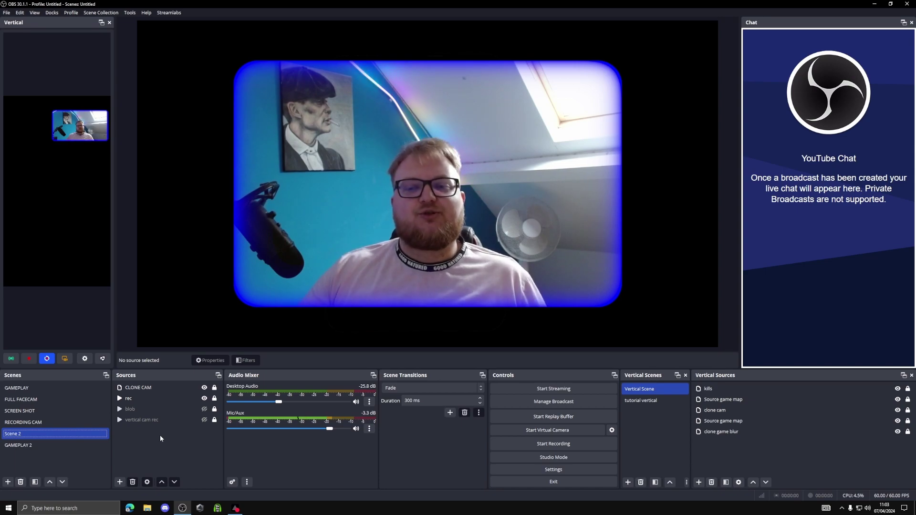
left_click(68, 400)
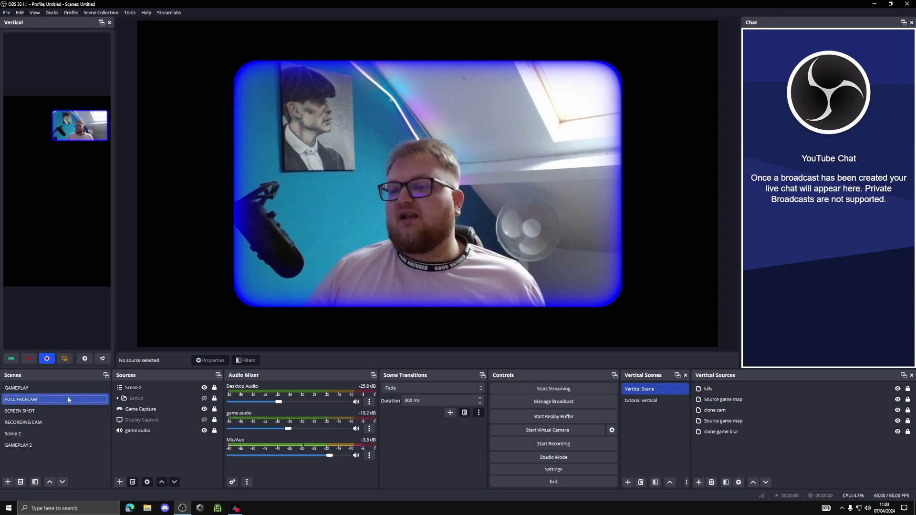